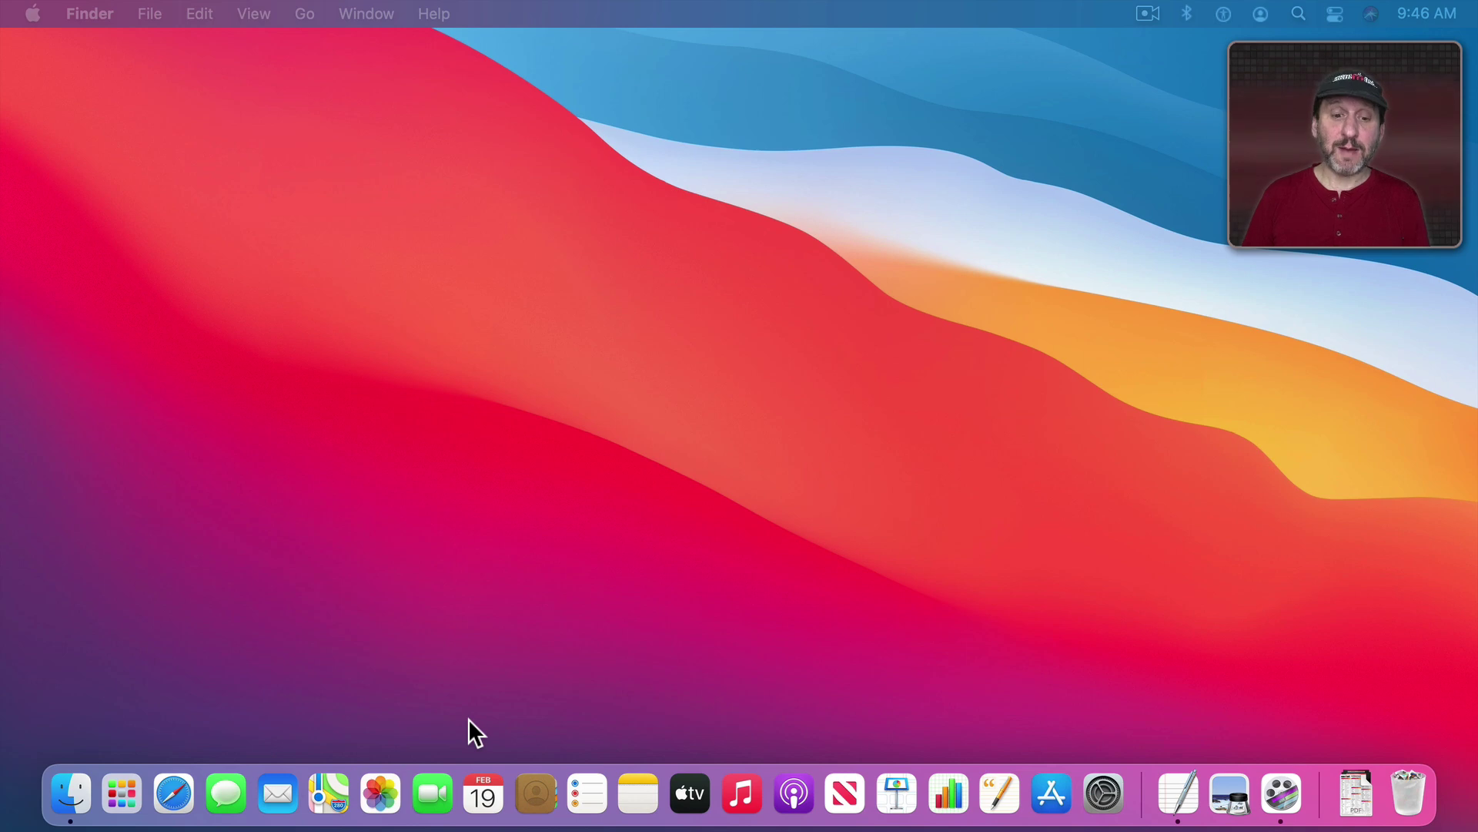
Launch and quit Reminders, then show the Applications folder in a new Finder window.
{"action": "left_click", "coordinate": [590, 775]}
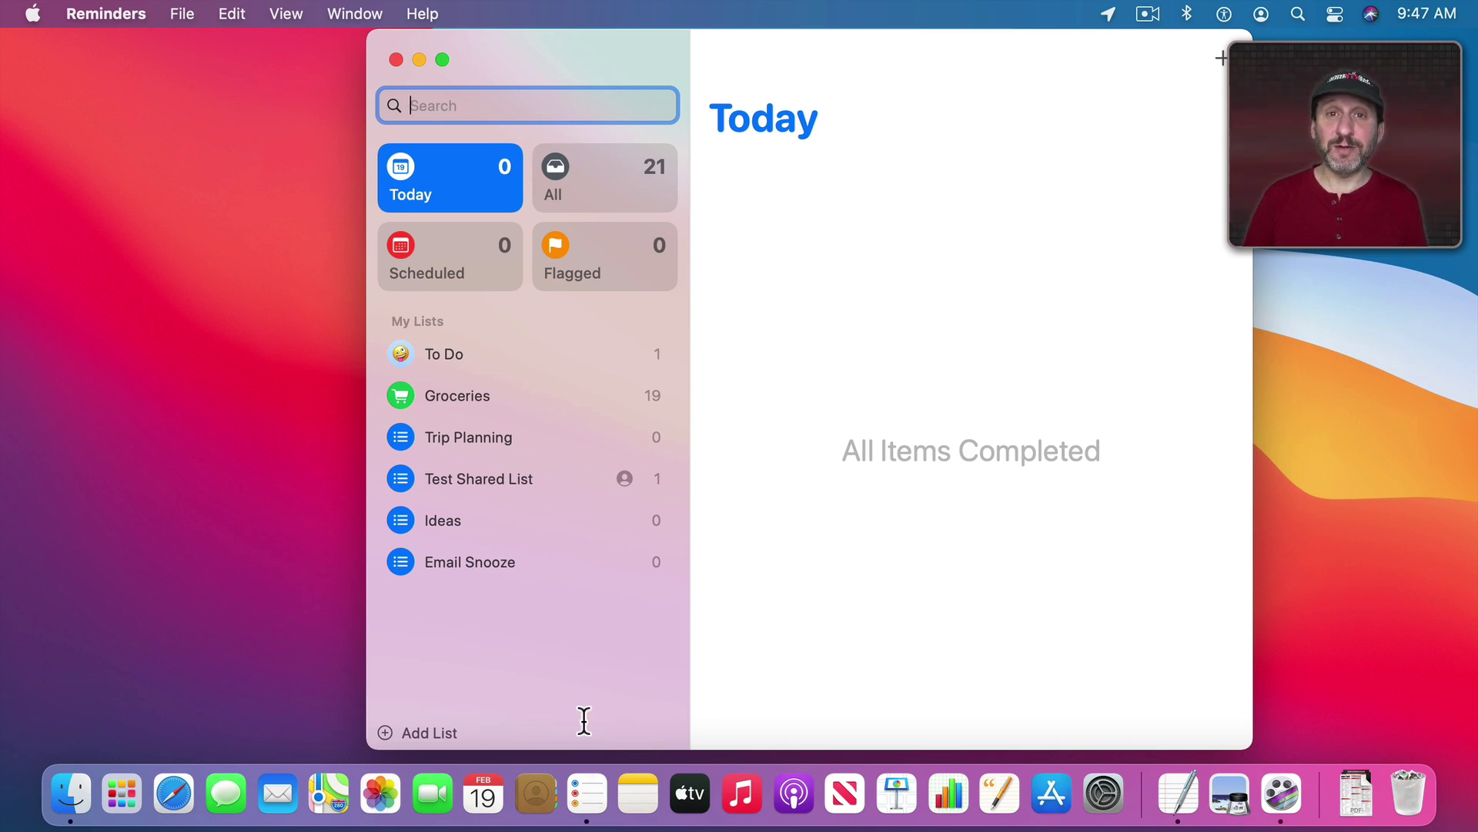
{"action": "key", "text": "super+q"}
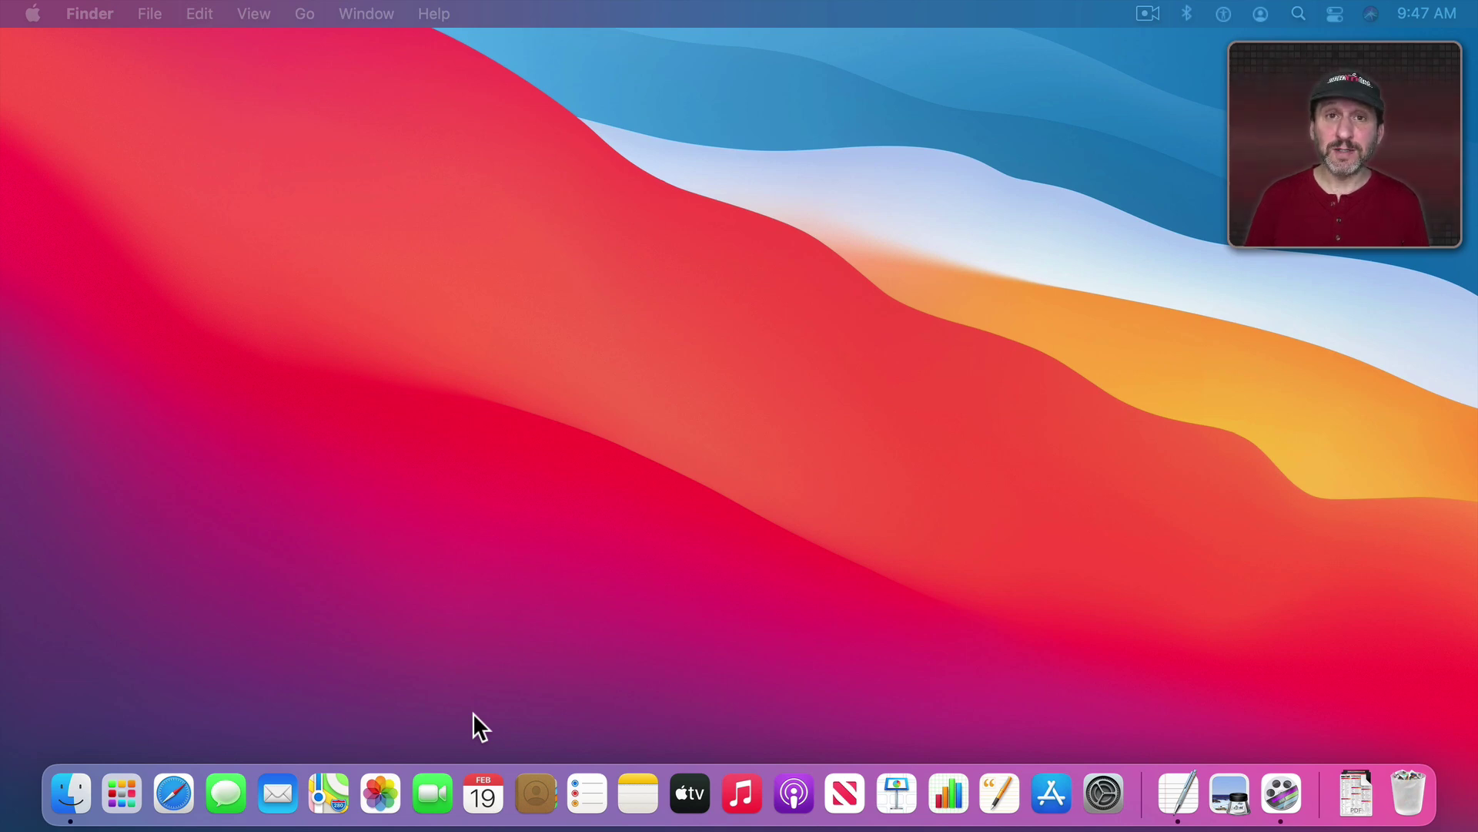
{"action": "left_click", "coordinate": [158, 12]}
{"action": "left_click", "coordinate": [157, 46]}
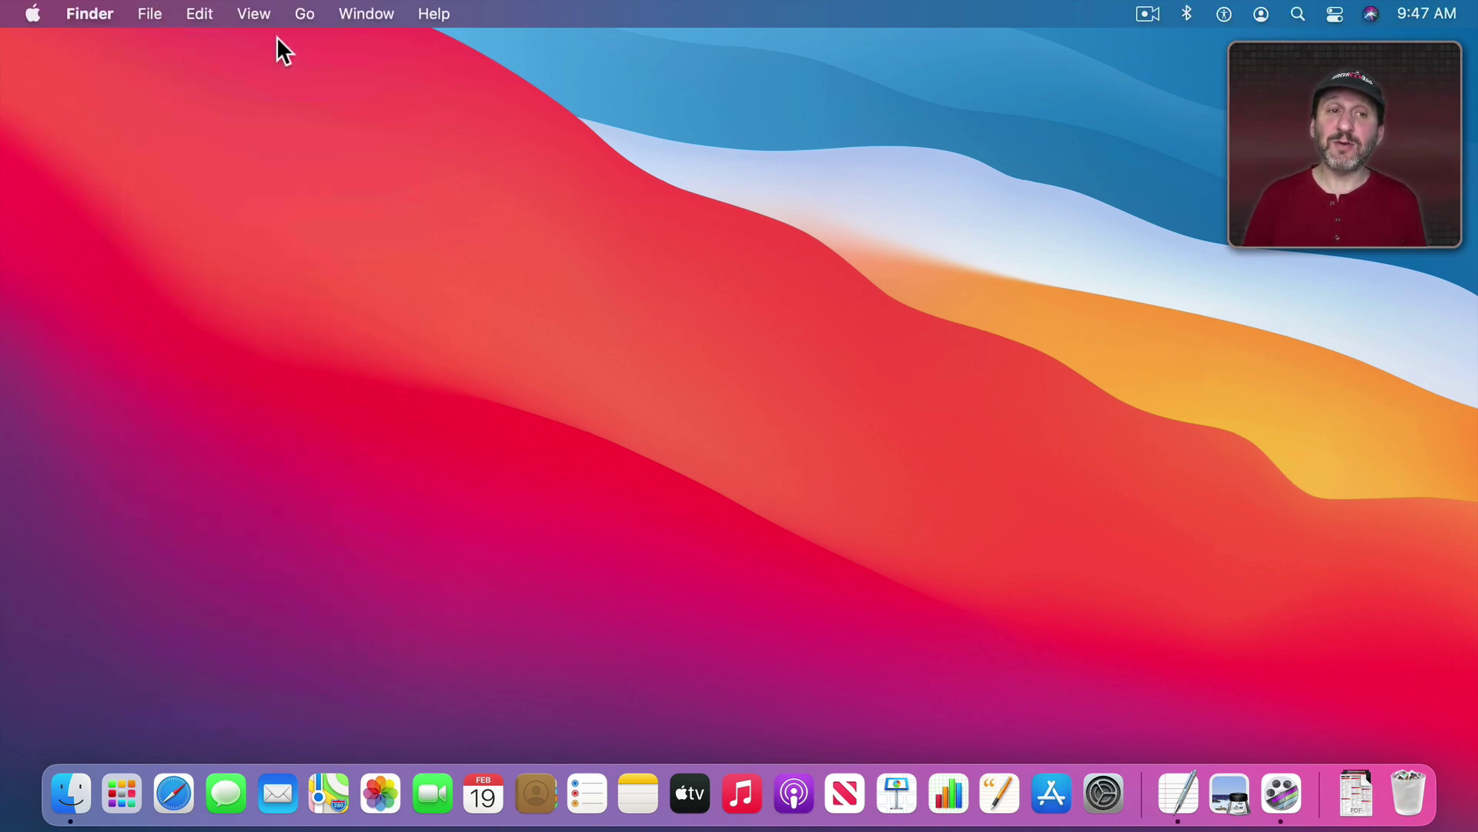
{"action": "left_click", "coordinate": [296, 14]}
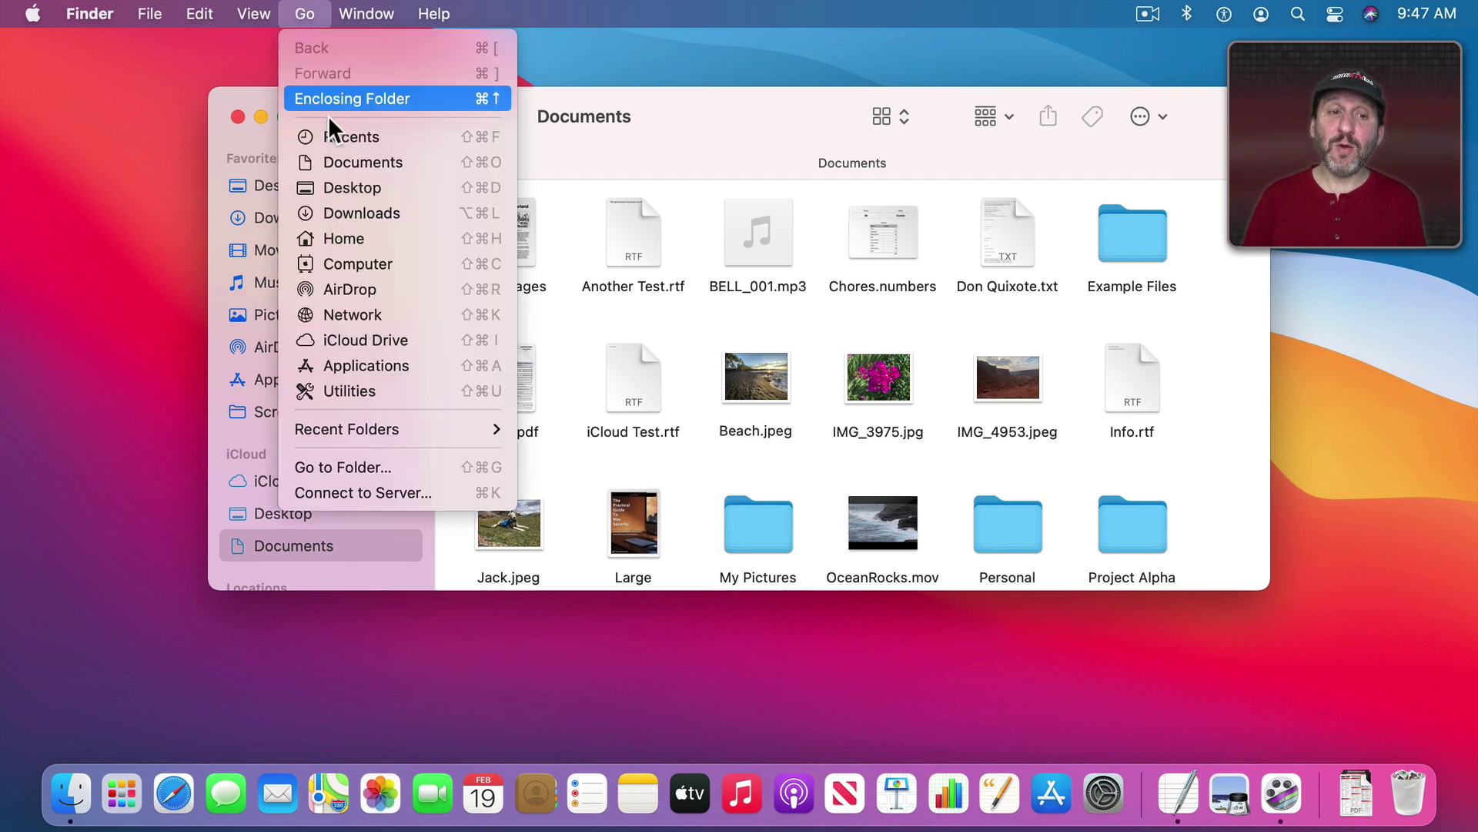
{"action": "left_click", "coordinate": [358, 370]}
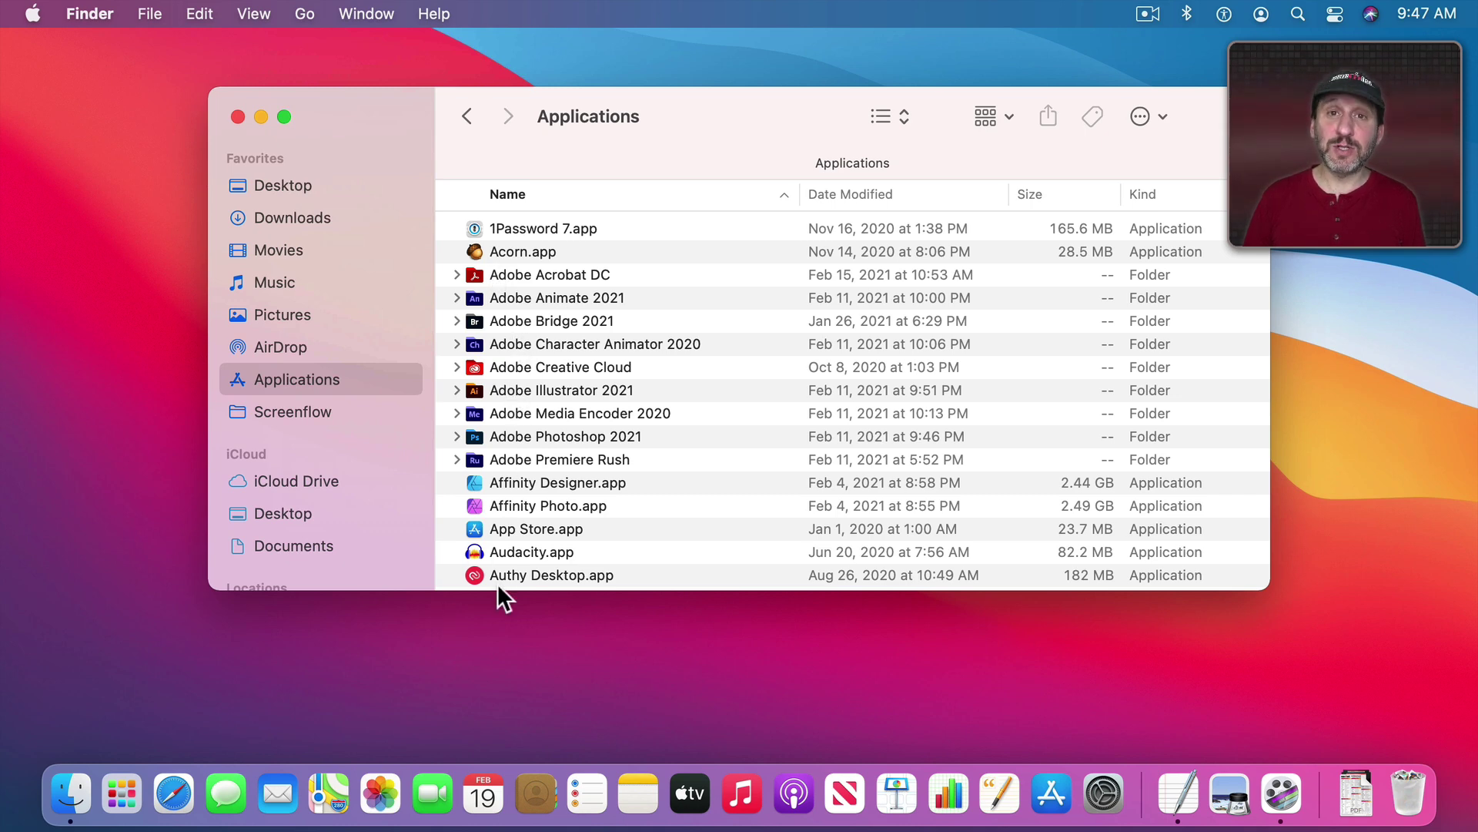
Add Affinity Photo and Acorn to the Dock, then drag Acorn back off to remove it.
{"action": "left_click_drag", "start_coordinate": [475, 508], "coordinate": [414, 796]}
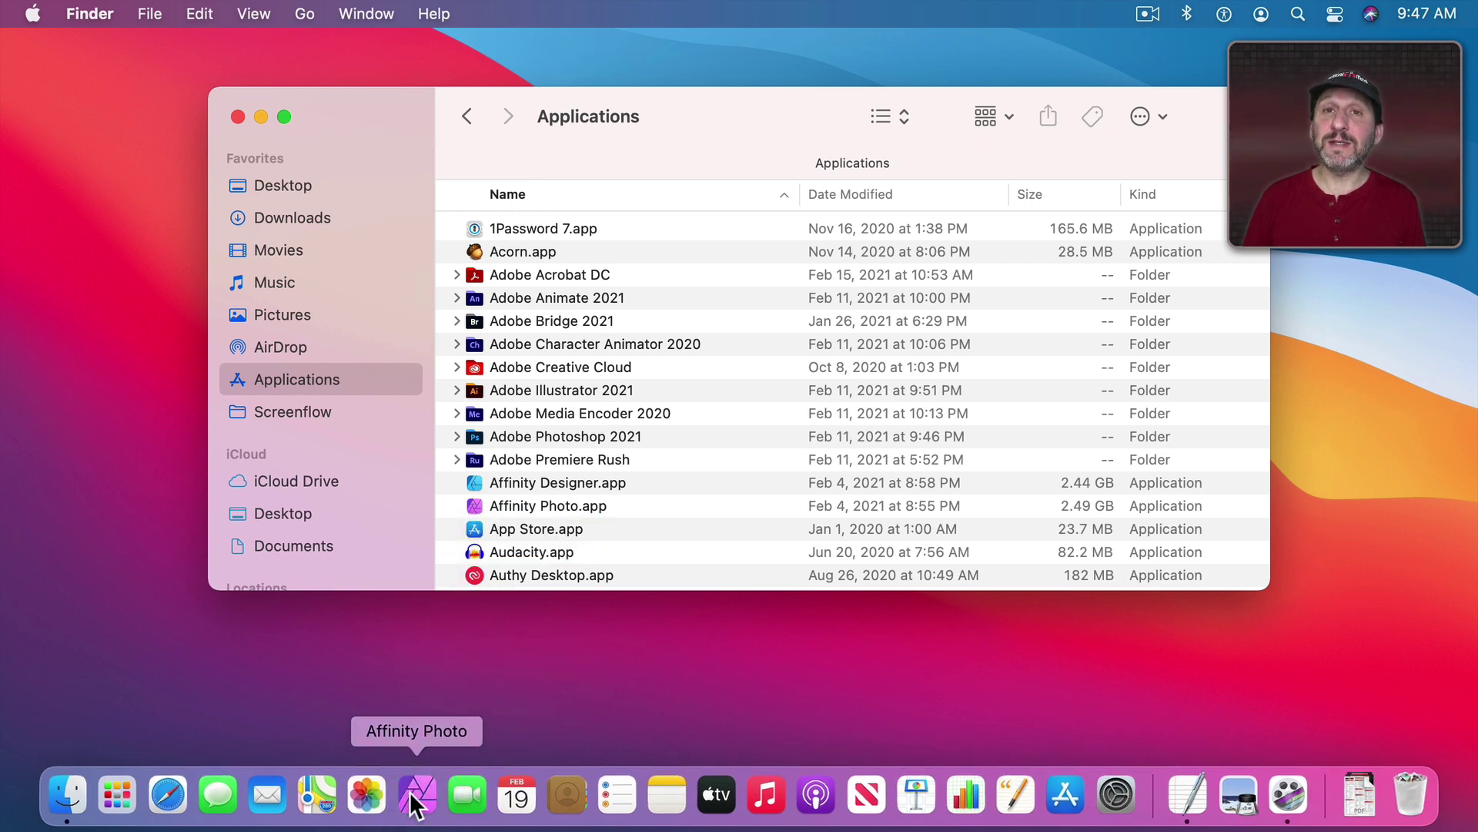
{"action": "left_click_drag", "start_coordinate": [476, 251], "coordinate": [450, 800]}
{"action": "key", "text": "super+w"}
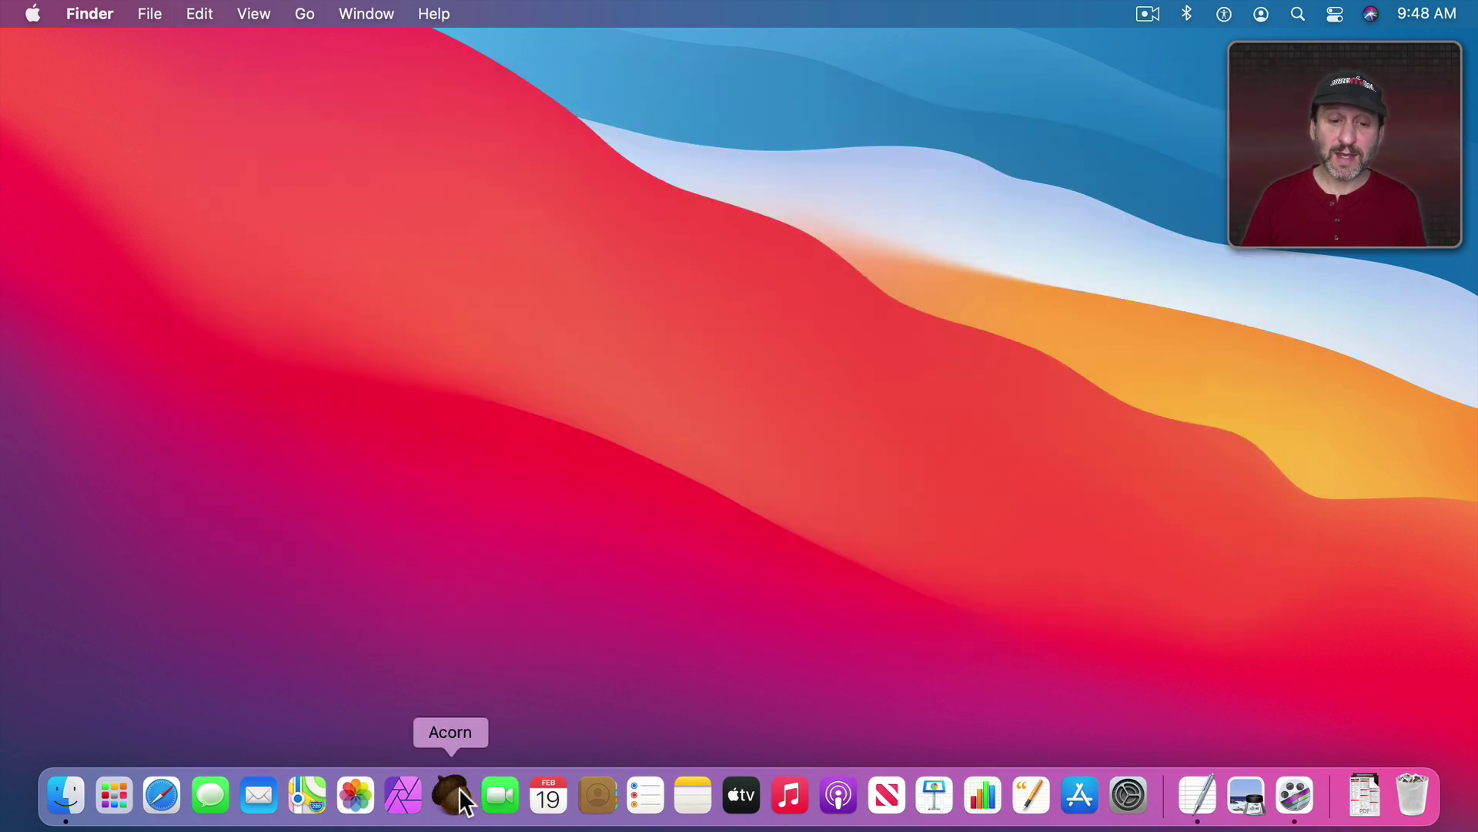
{"action": "left_click_drag", "start_coordinate": [454, 797], "coordinate": [417, 790]}
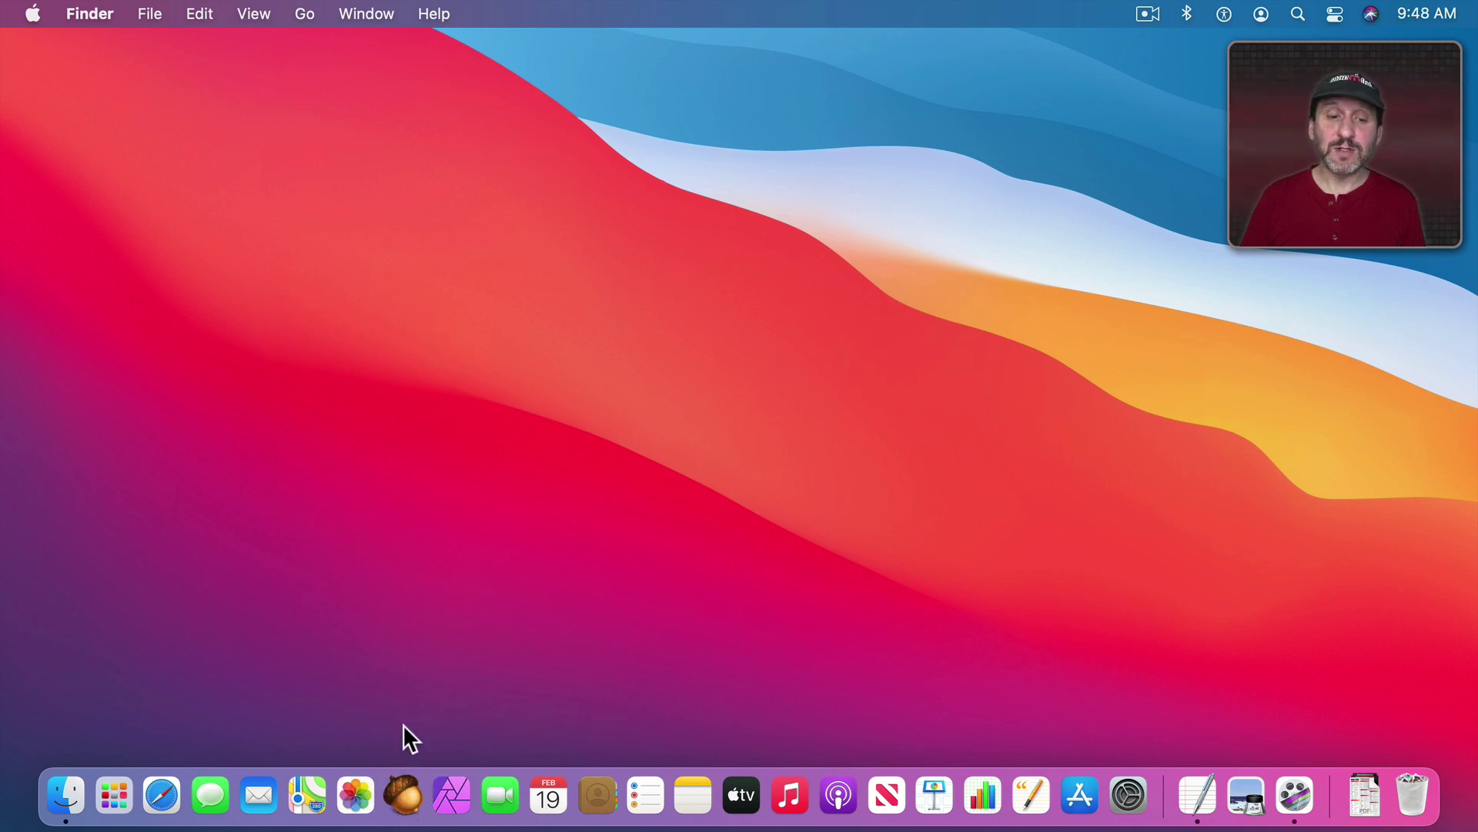
{"action": "left_click_drag", "start_coordinate": [396, 799], "coordinate": [429, 493]}
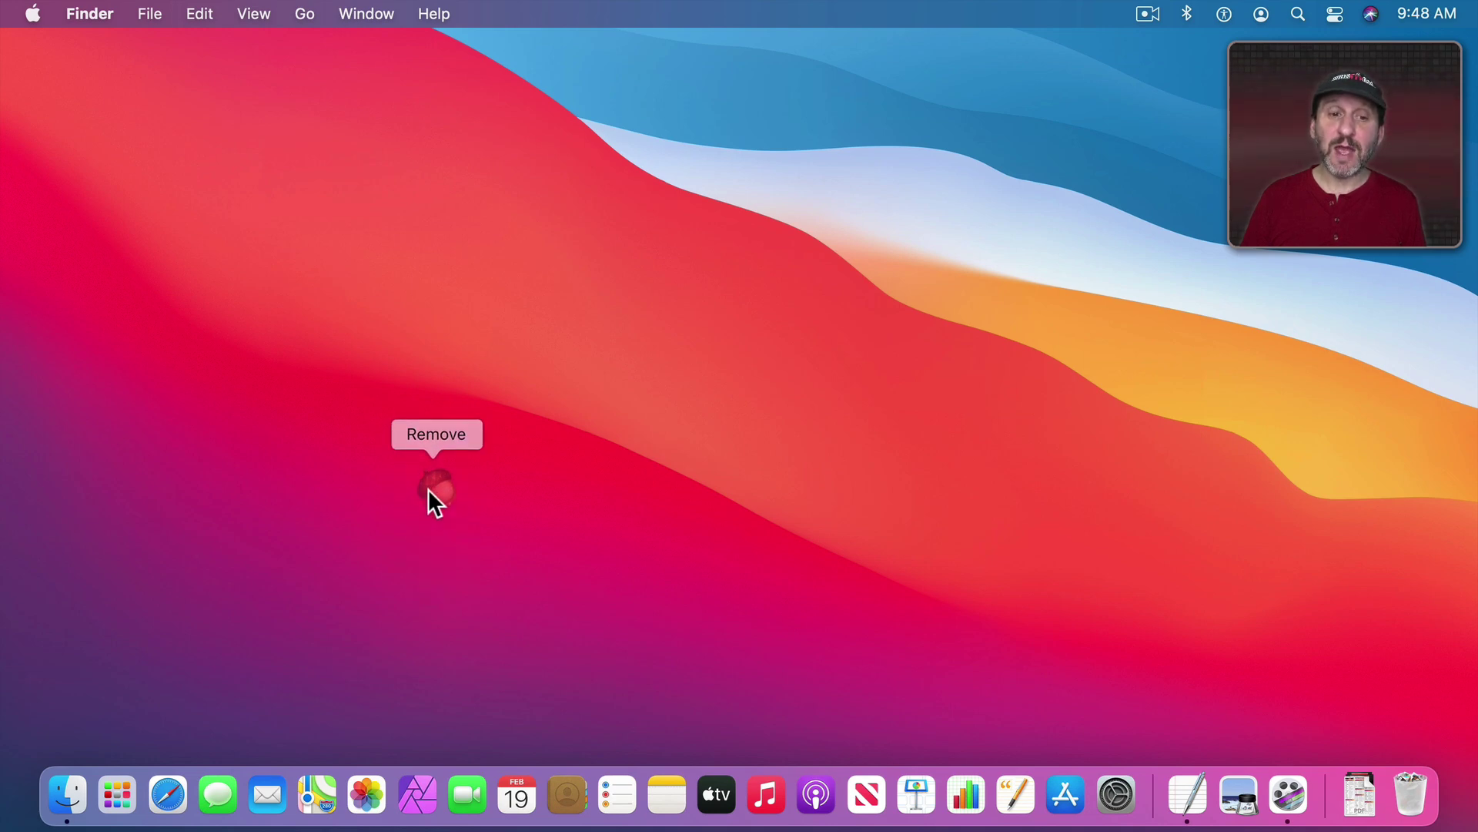
{"action": "left_click_drag", "start_coordinate": [428, 488], "coordinate": [428, 489]}
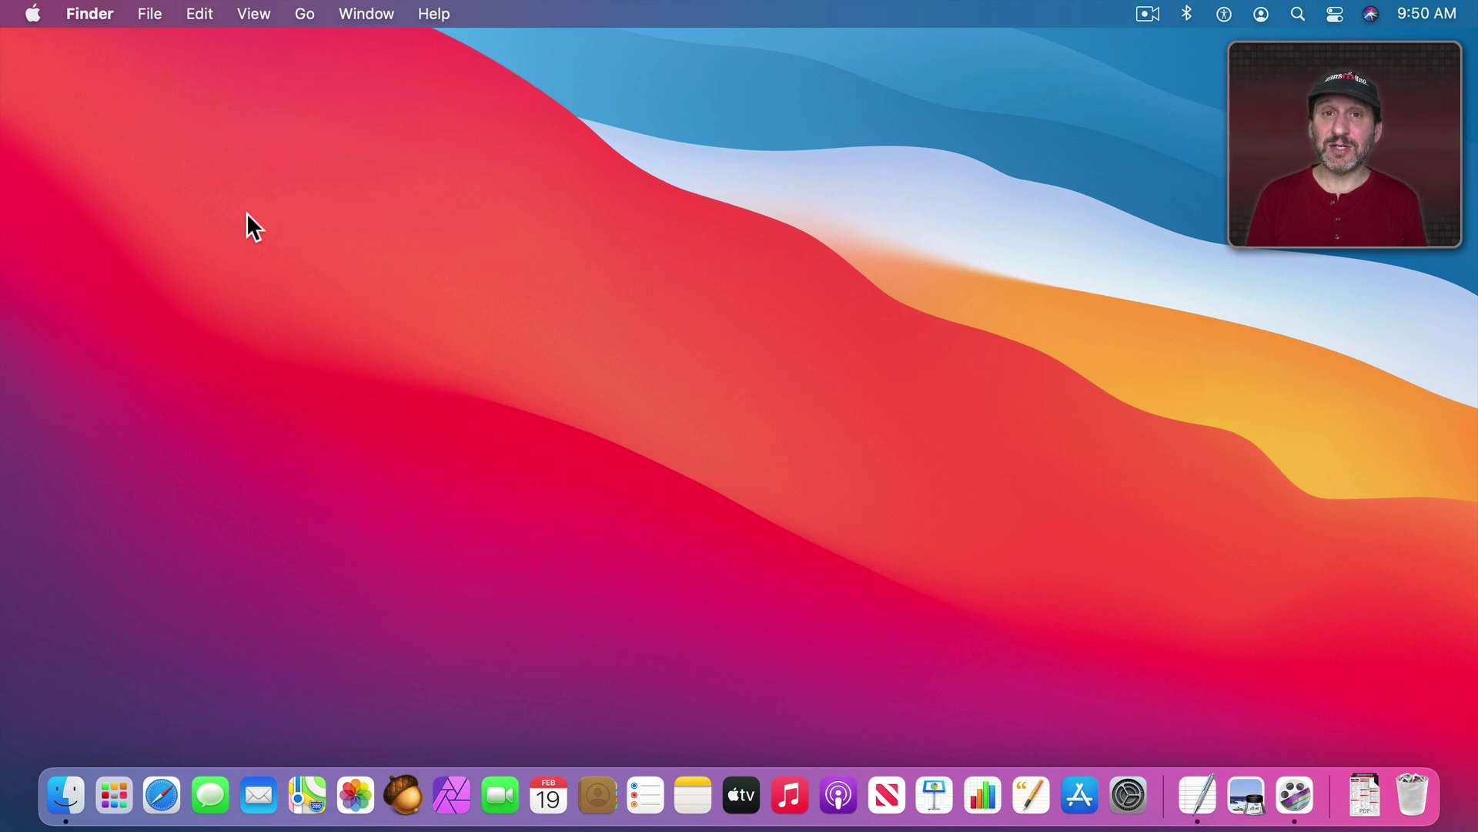
Launch Pixelmator Pro through Spotlight with 'pixel', then quit it from its app menu.
{"action": "key", "text": "super+space"}
{"action": "type", "text": "pixel"}
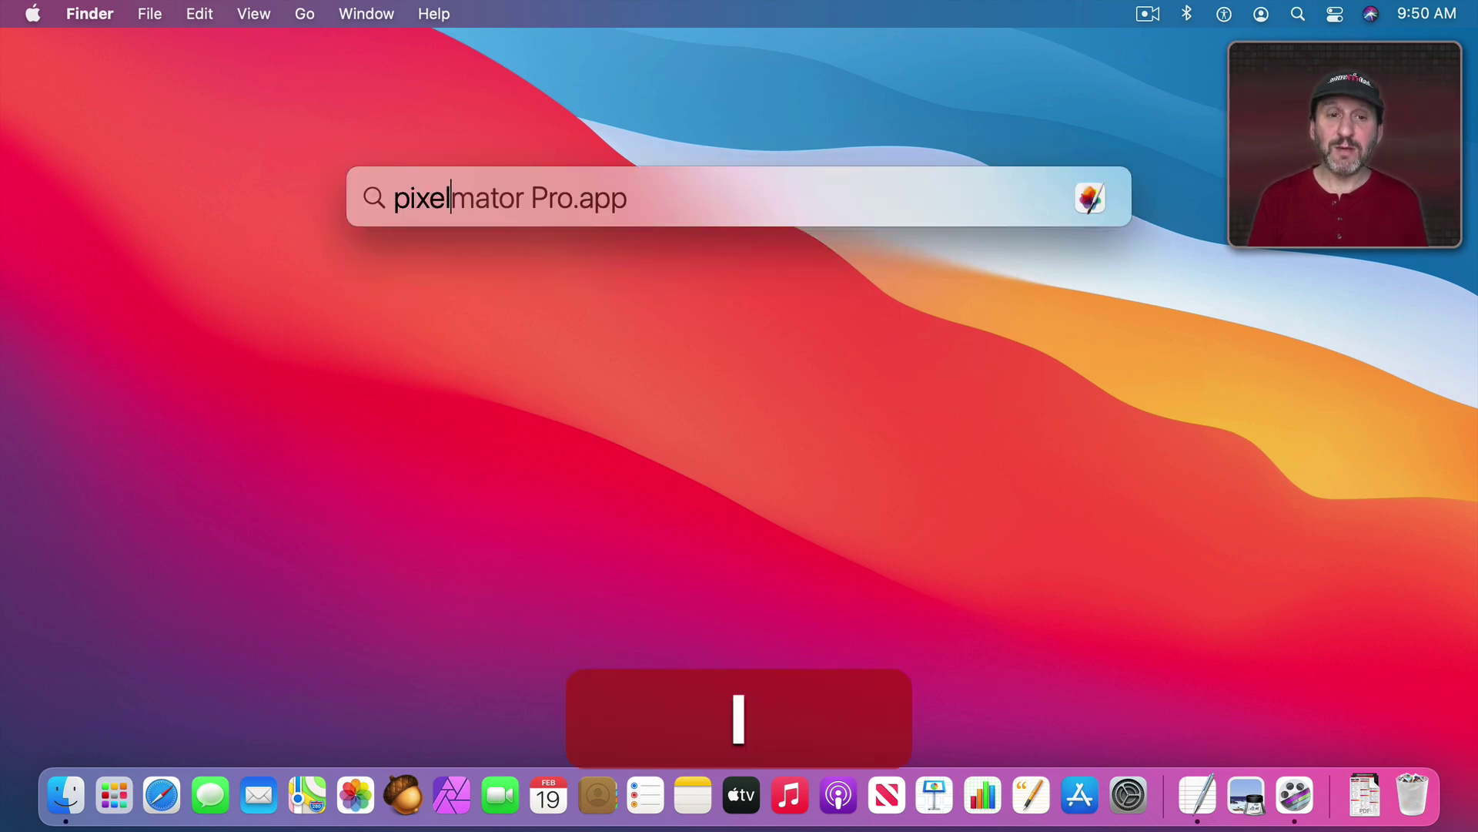
{"action": "key", "text": "Return"}
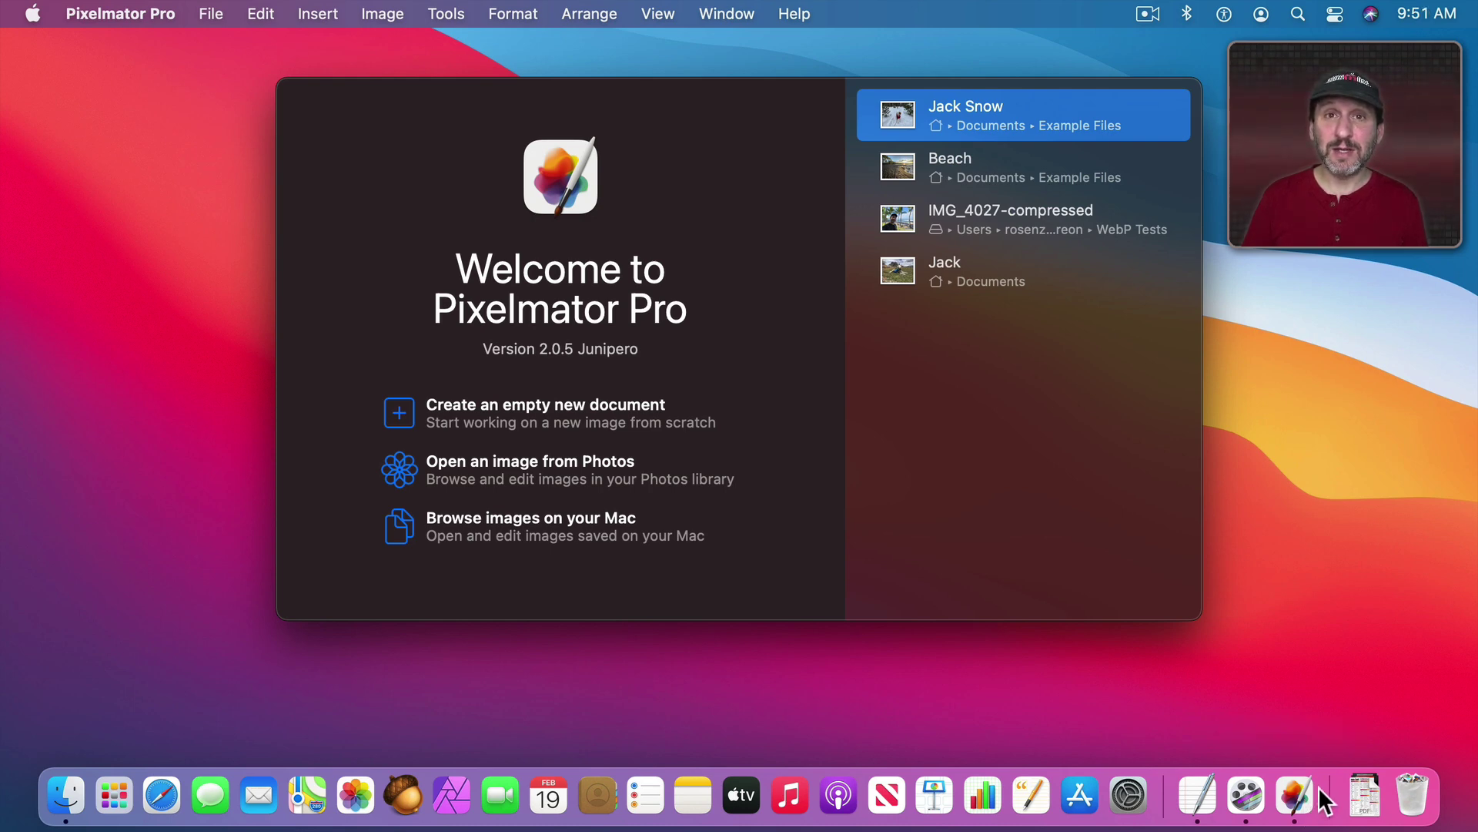
{"action": "left_click", "coordinate": [148, 12]}
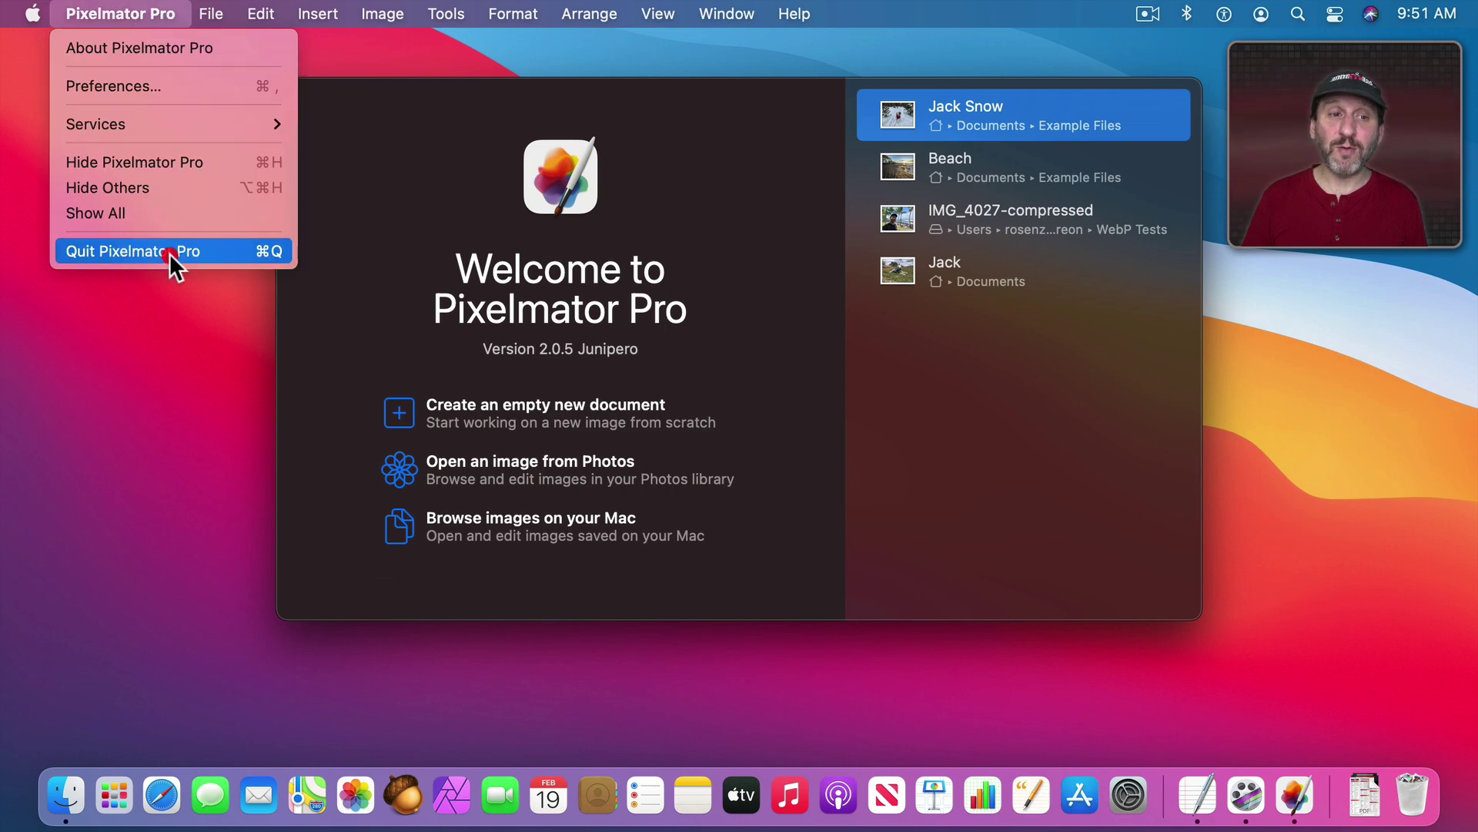
{"action": "left_click", "coordinate": [169, 253]}
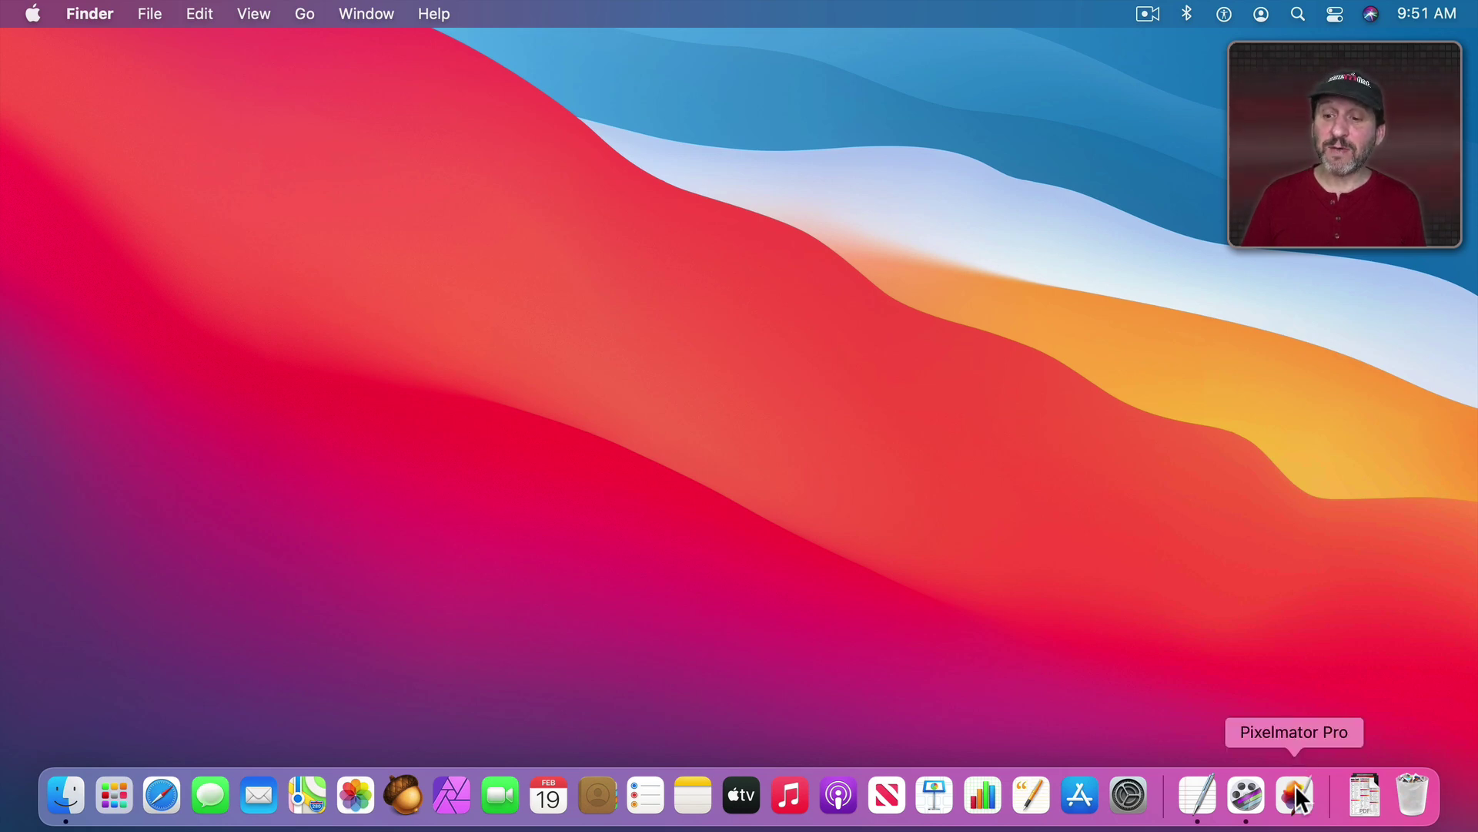
Move Pixelmator Pro between Acorn and Affinity Photo, and drop Beach.jpeg onto Affinity Photo's icon.
{"action": "left_click_drag", "start_coordinate": [1305, 786], "coordinate": [439, 793]}
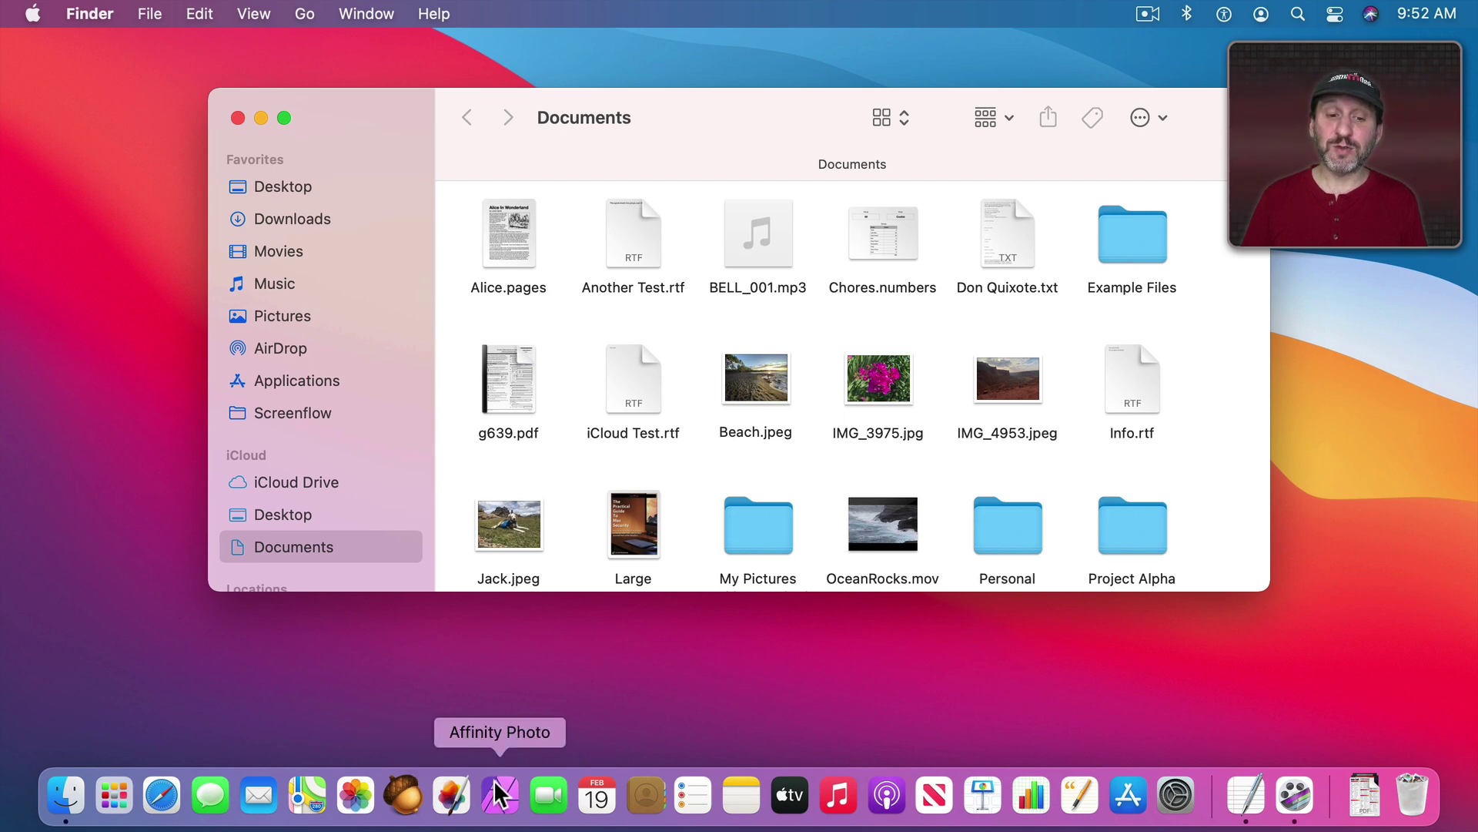
{"action": "mouse_move", "coordinate": [654, 539]}
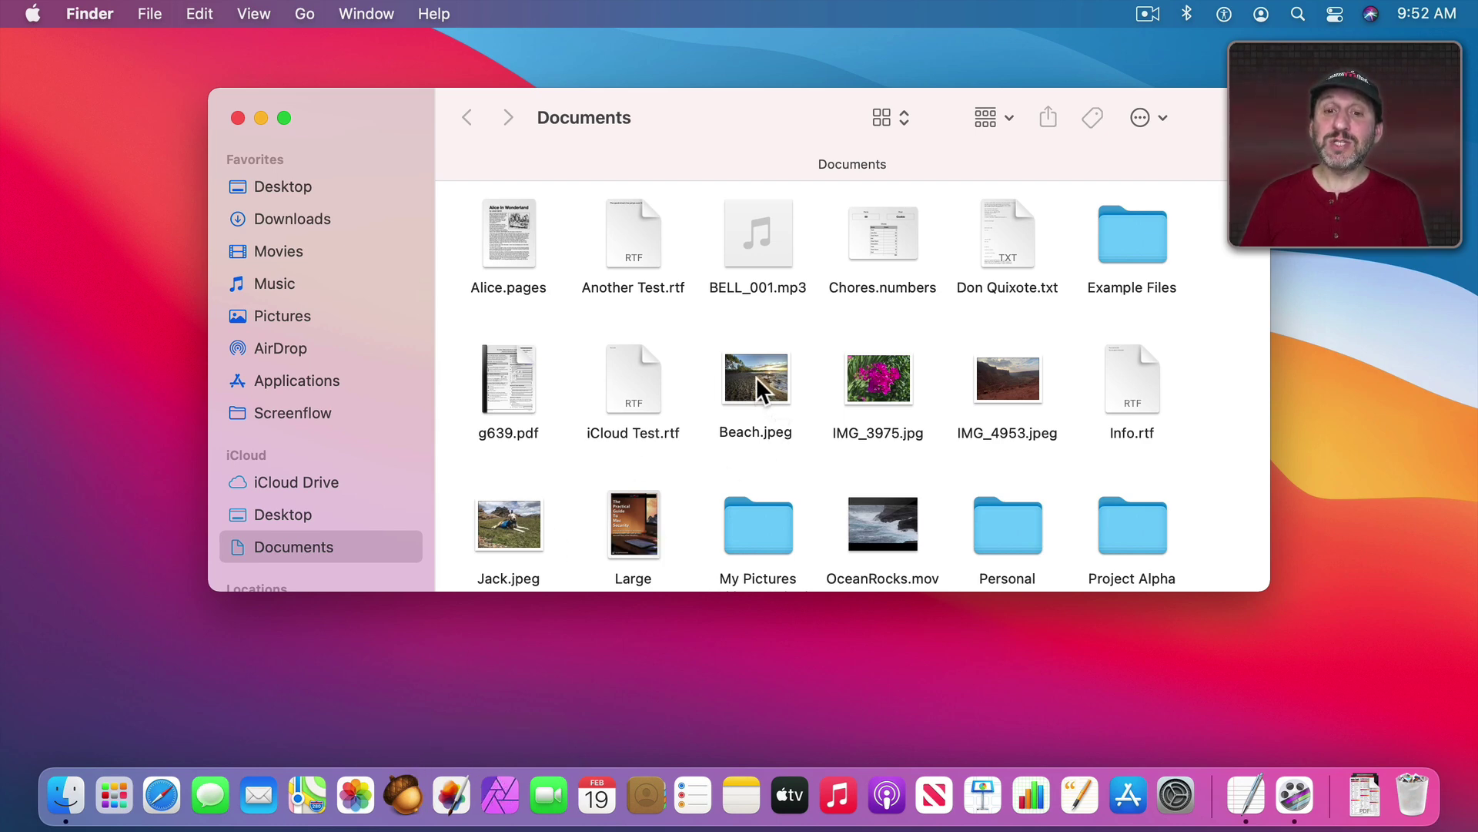
{"action": "left_click_drag", "start_coordinate": [755, 373], "coordinate": [504, 805]}
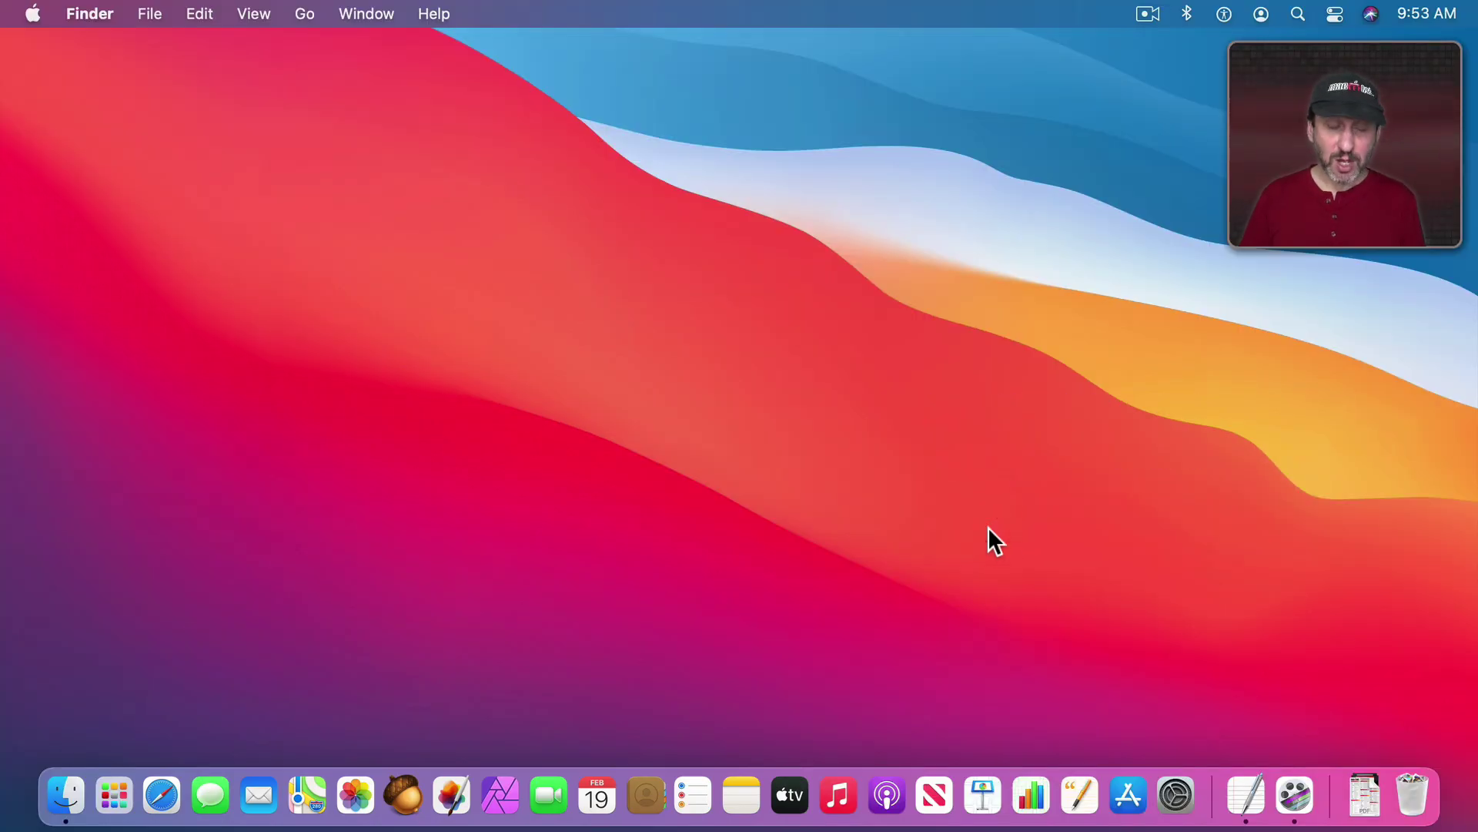
Open a new Documents window and add Another Test.rtf and the My Pictures folder to the Dock.
{"action": "key", "text": "super+n"}
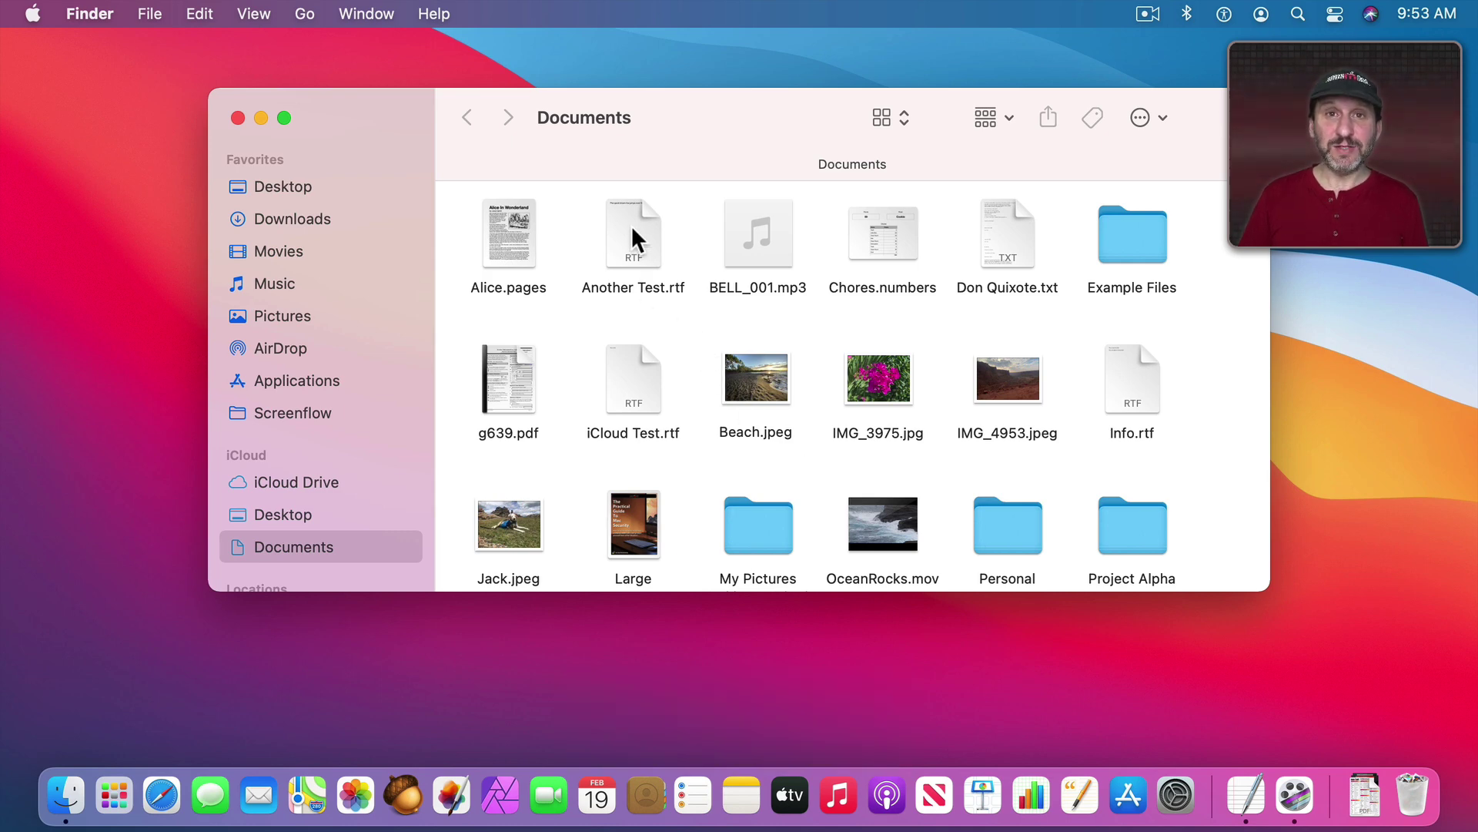
{"action": "left_click_drag", "start_coordinate": [631, 225], "coordinate": [1338, 795]}
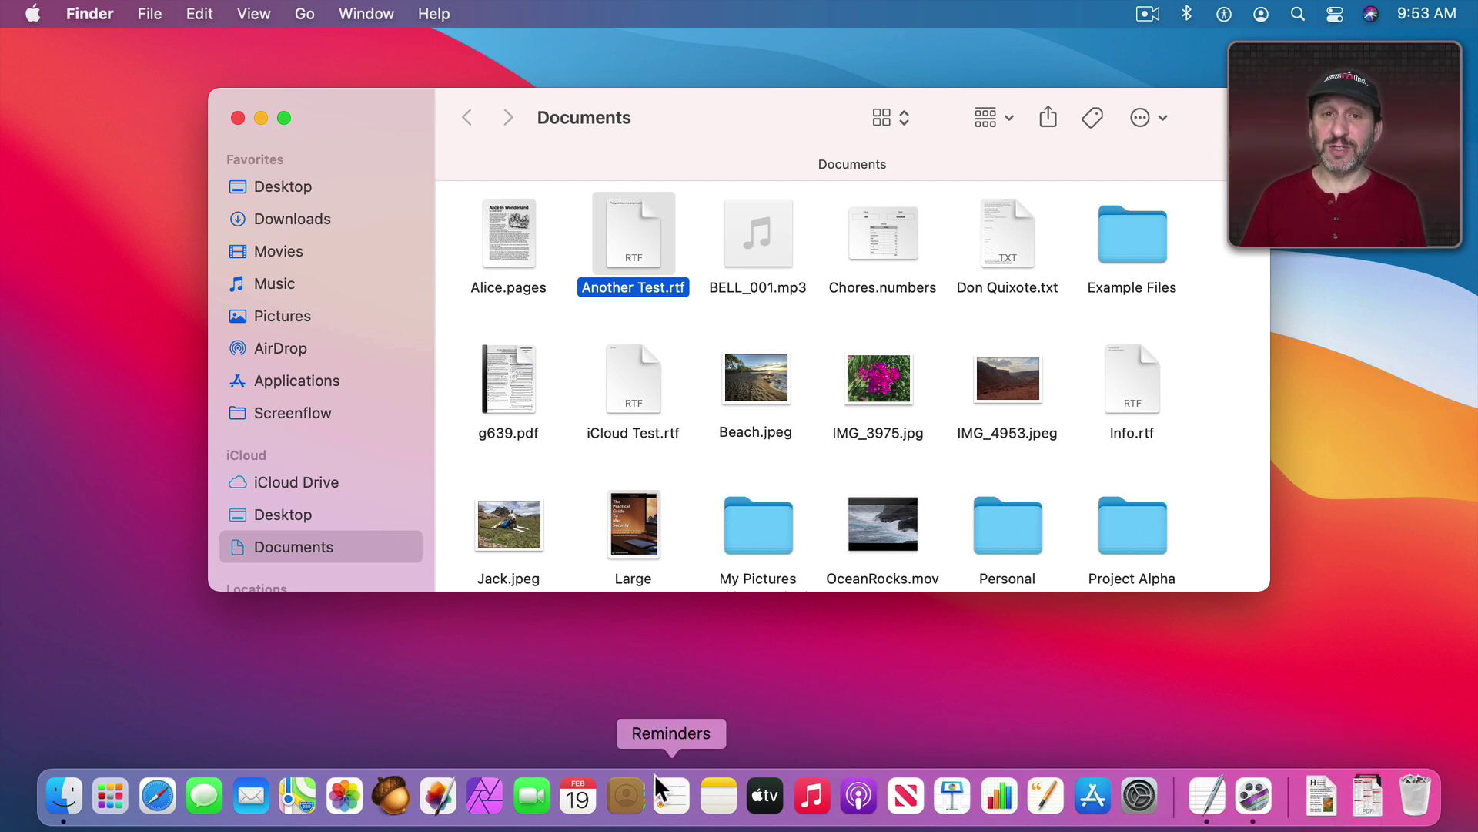
{"action": "left_click_drag", "start_coordinate": [755, 515], "coordinate": [1326, 796]}
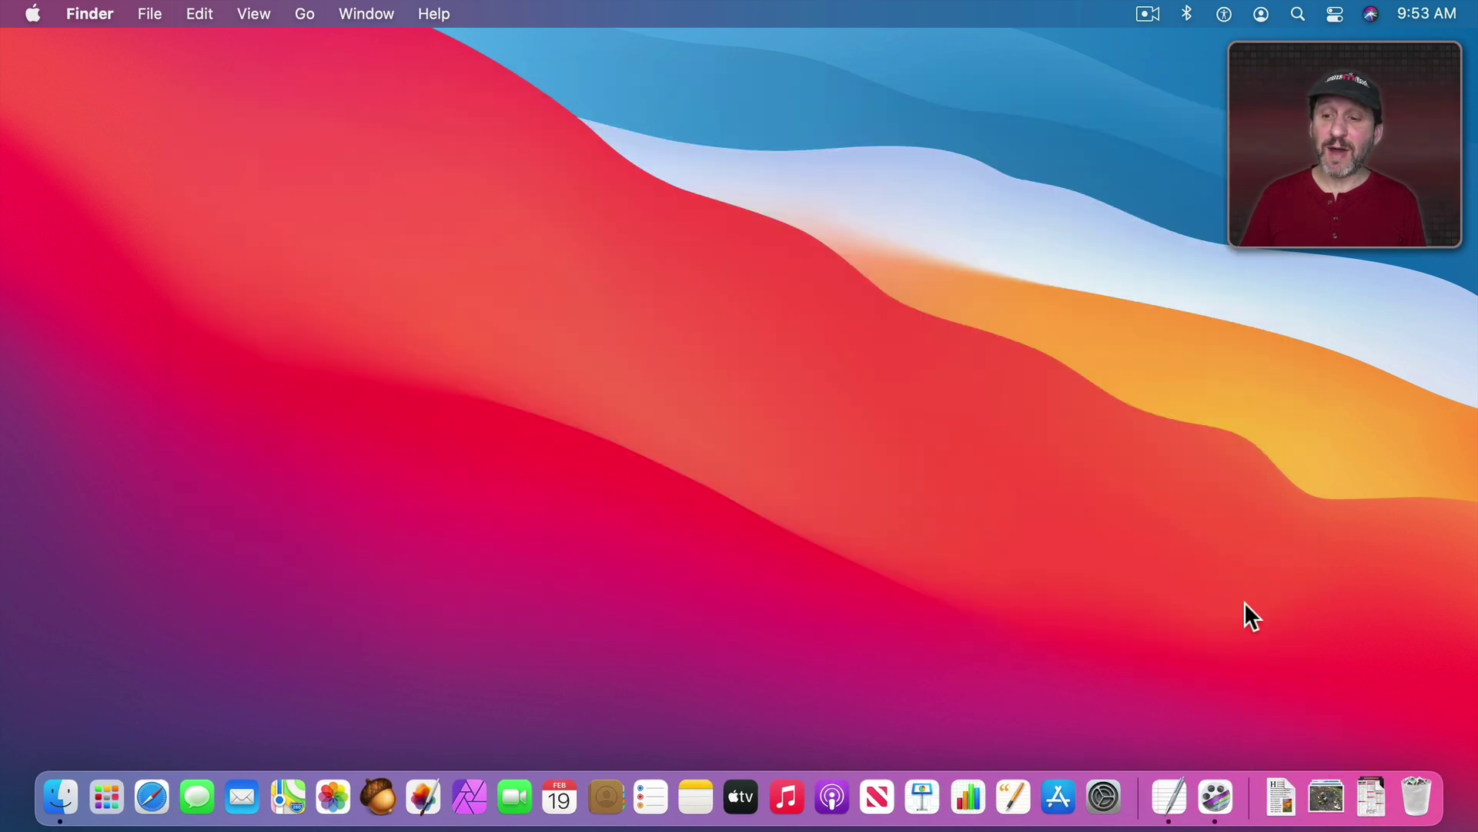
Open Another Test.rtf, browse the My Pictures stack, then display it as a folder.
{"action": "left_click", "coordinate": [1280, 801]}
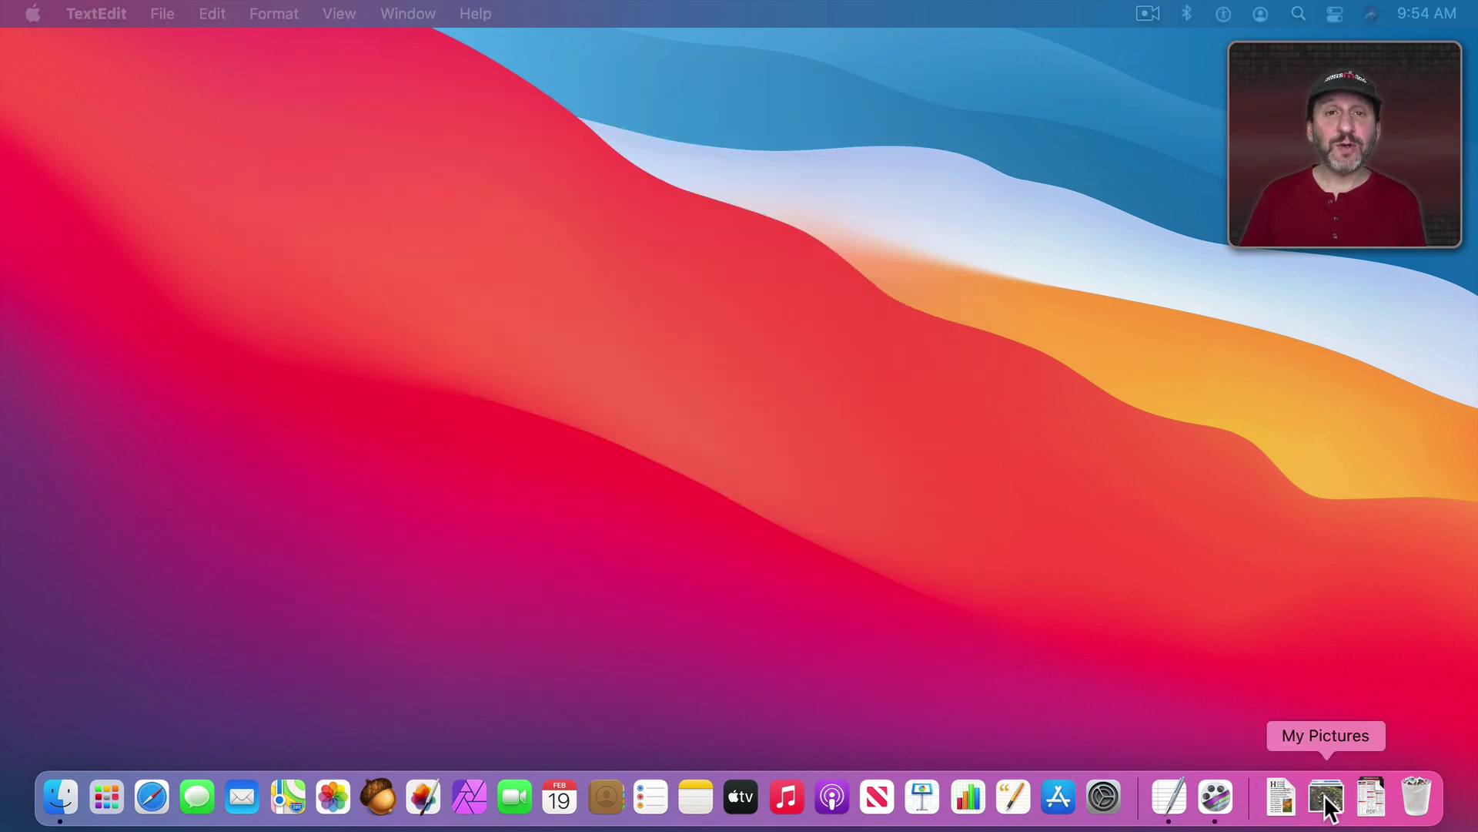
{"action": "left_click", "coordinate": [1326, 799]}
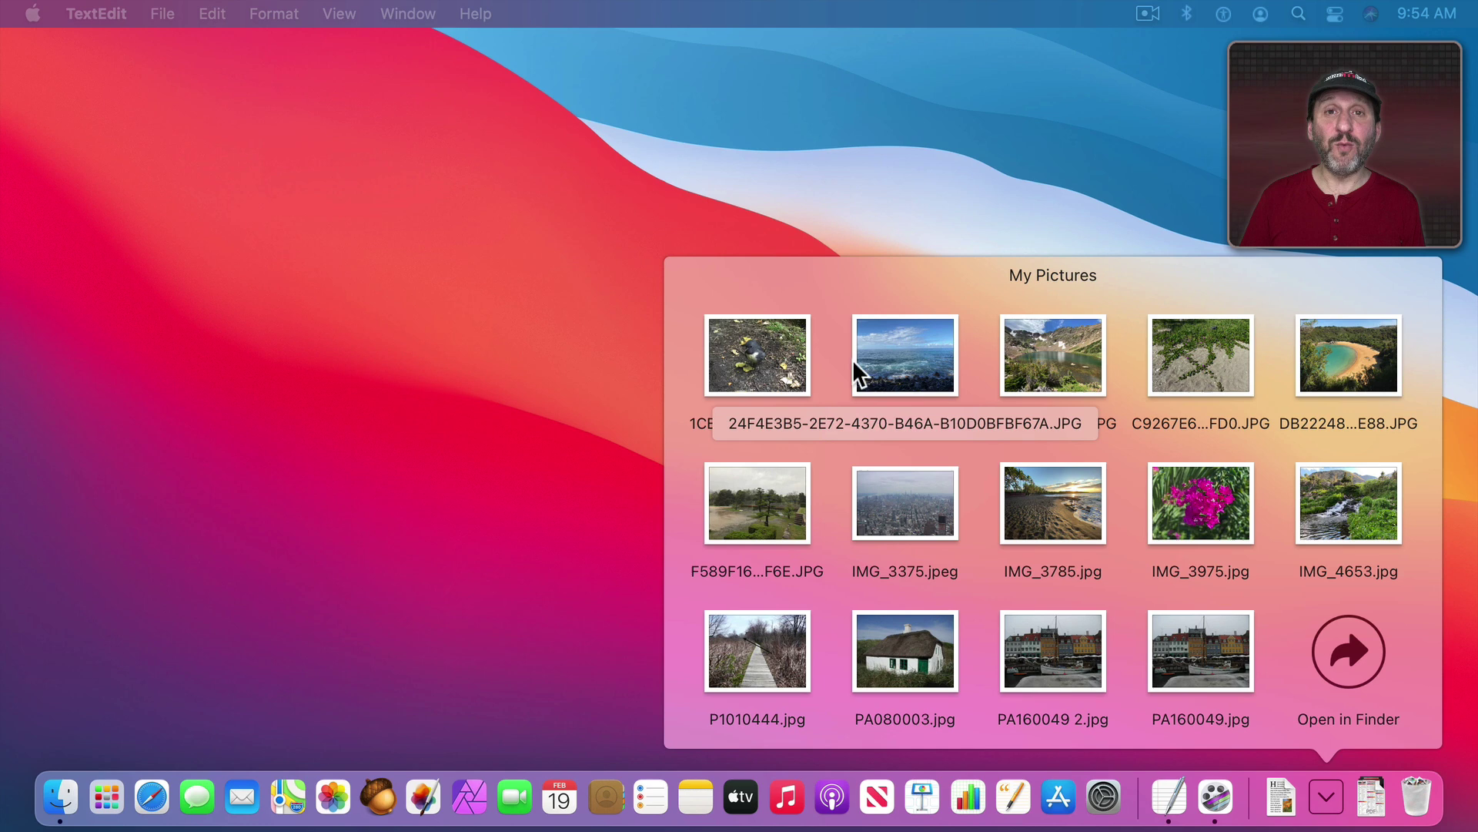
{"action": "left_click", "coordinate": [1329, 800]}
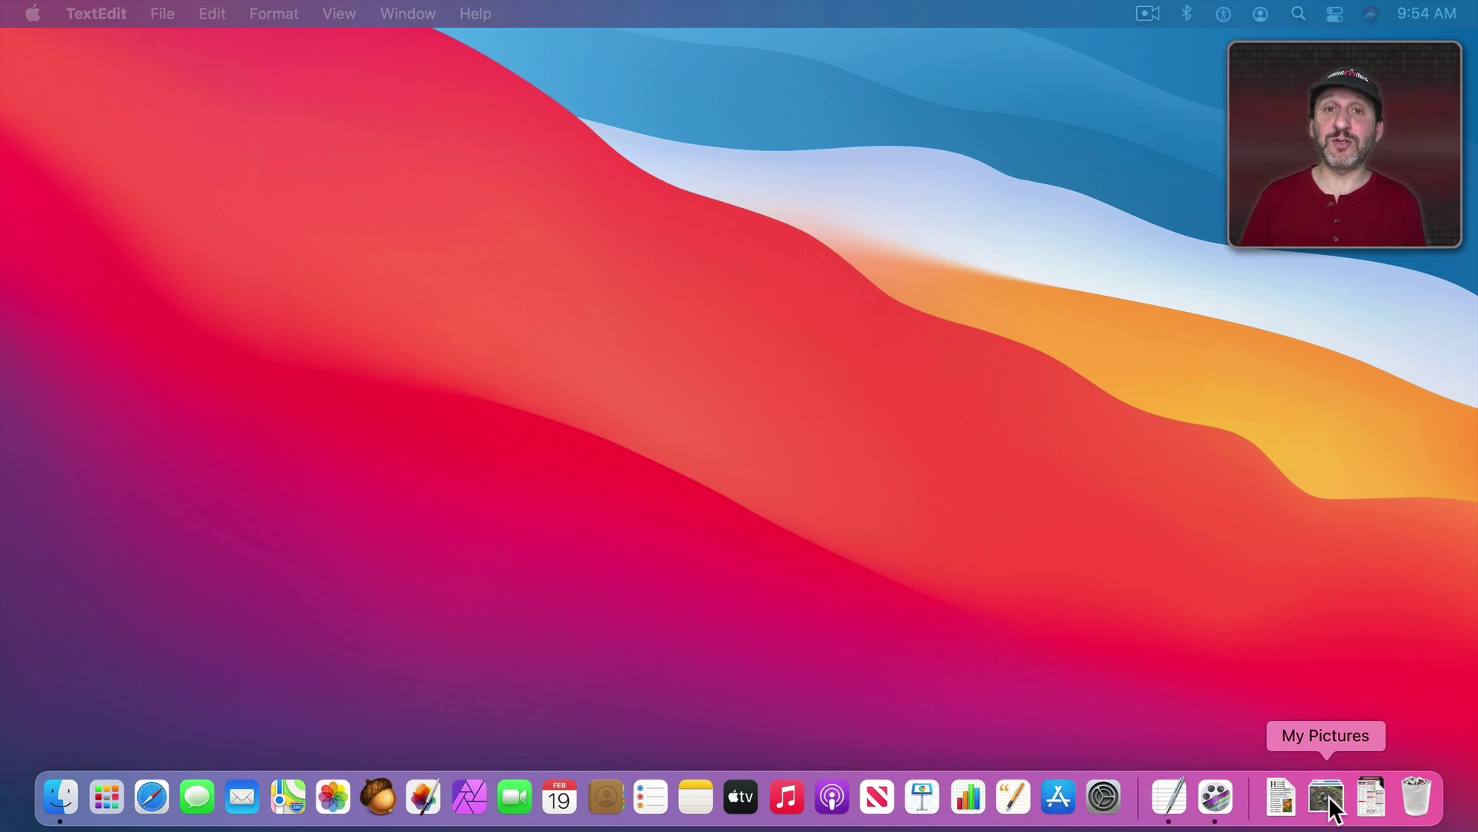
{"action": "left_click", "coordinate": [1330, 801], "text": "ctrl"}
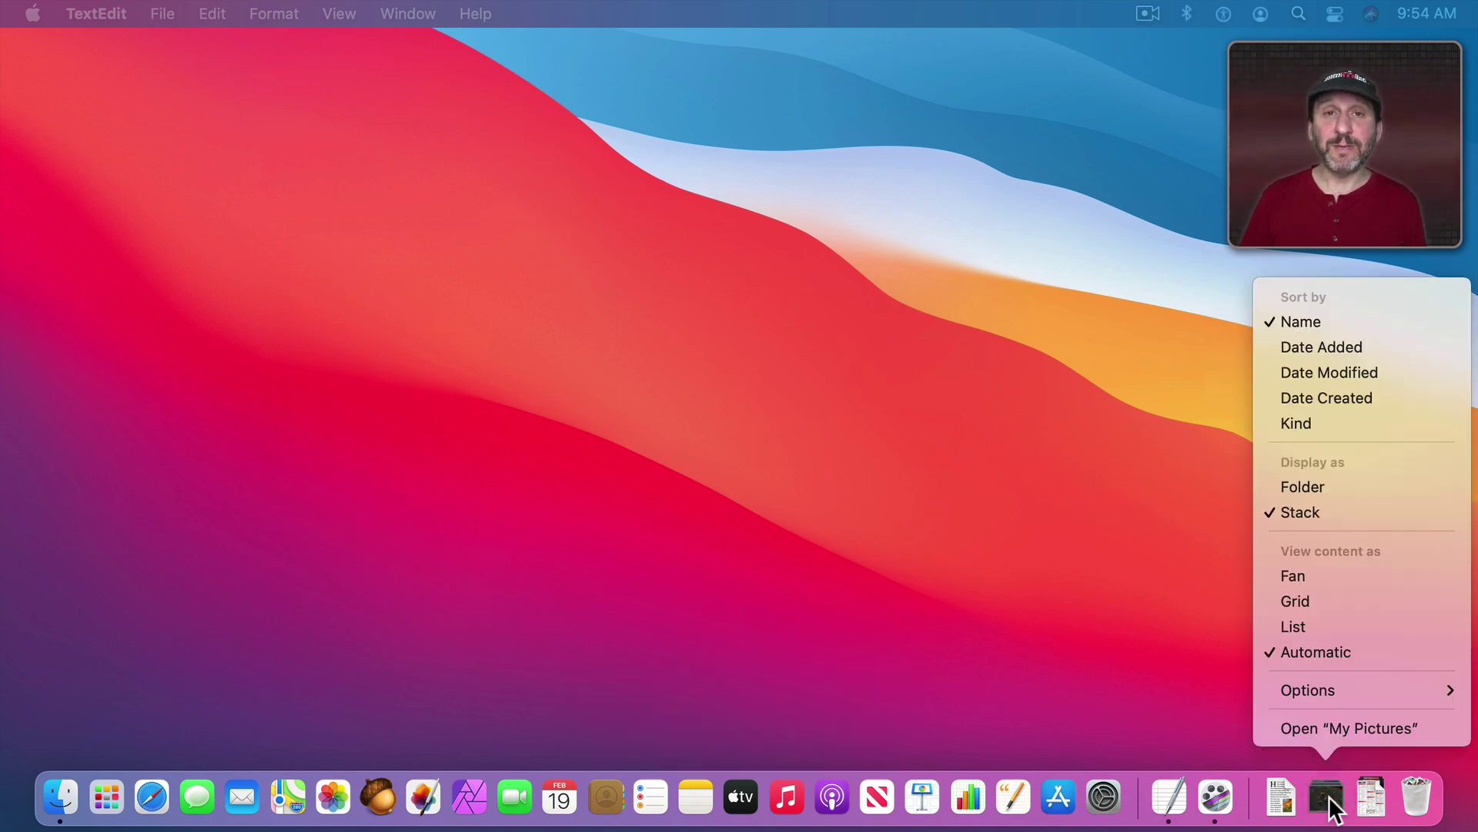
{"action": "left_click", "coordinate": [1309, 487]}
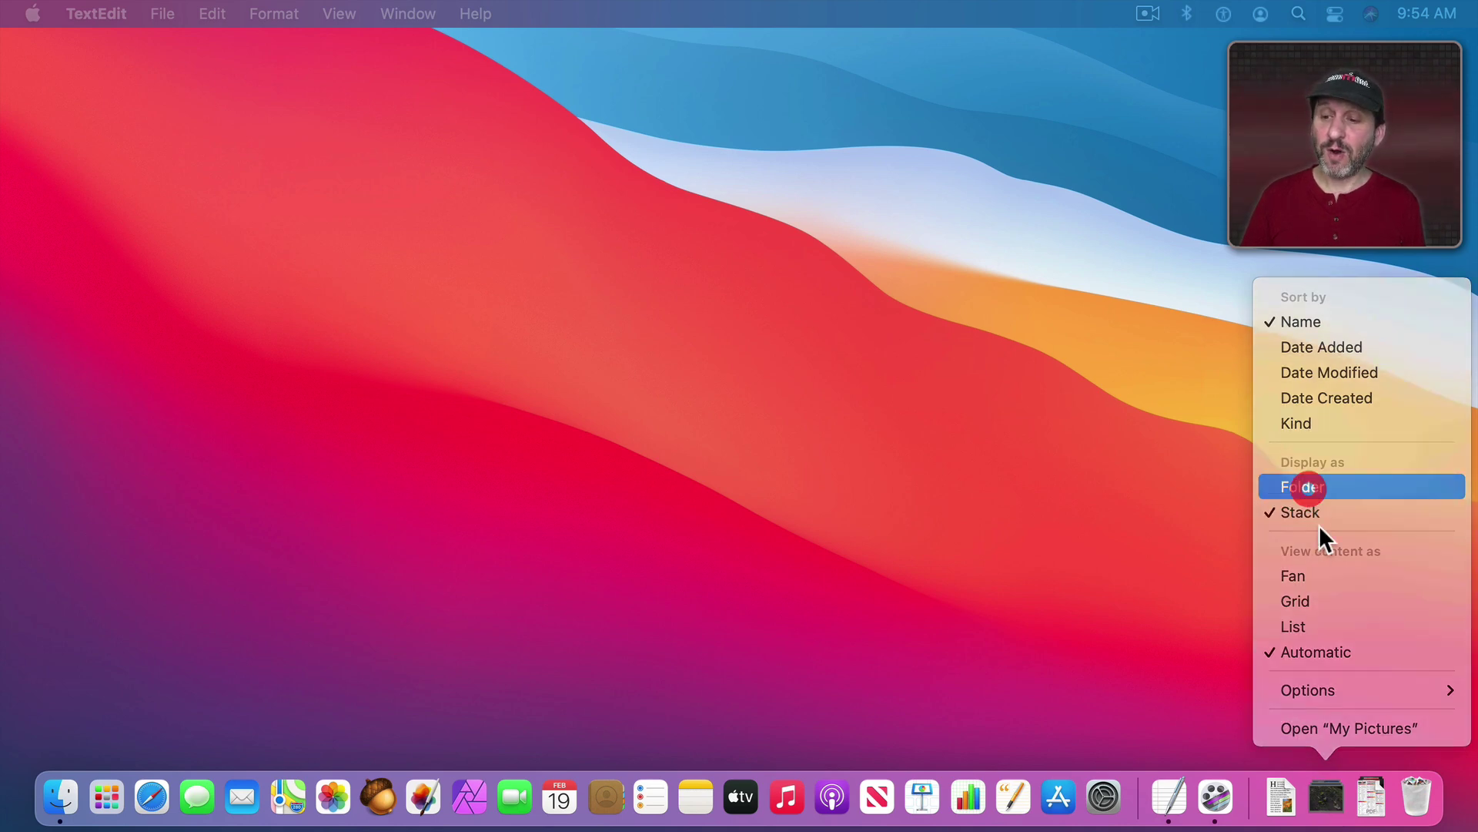
Try the My Pictures stack in Fan, Grid and List content views.
{"action": "left_click", "coordinate": [1328, 805], "text": "ctrl"}
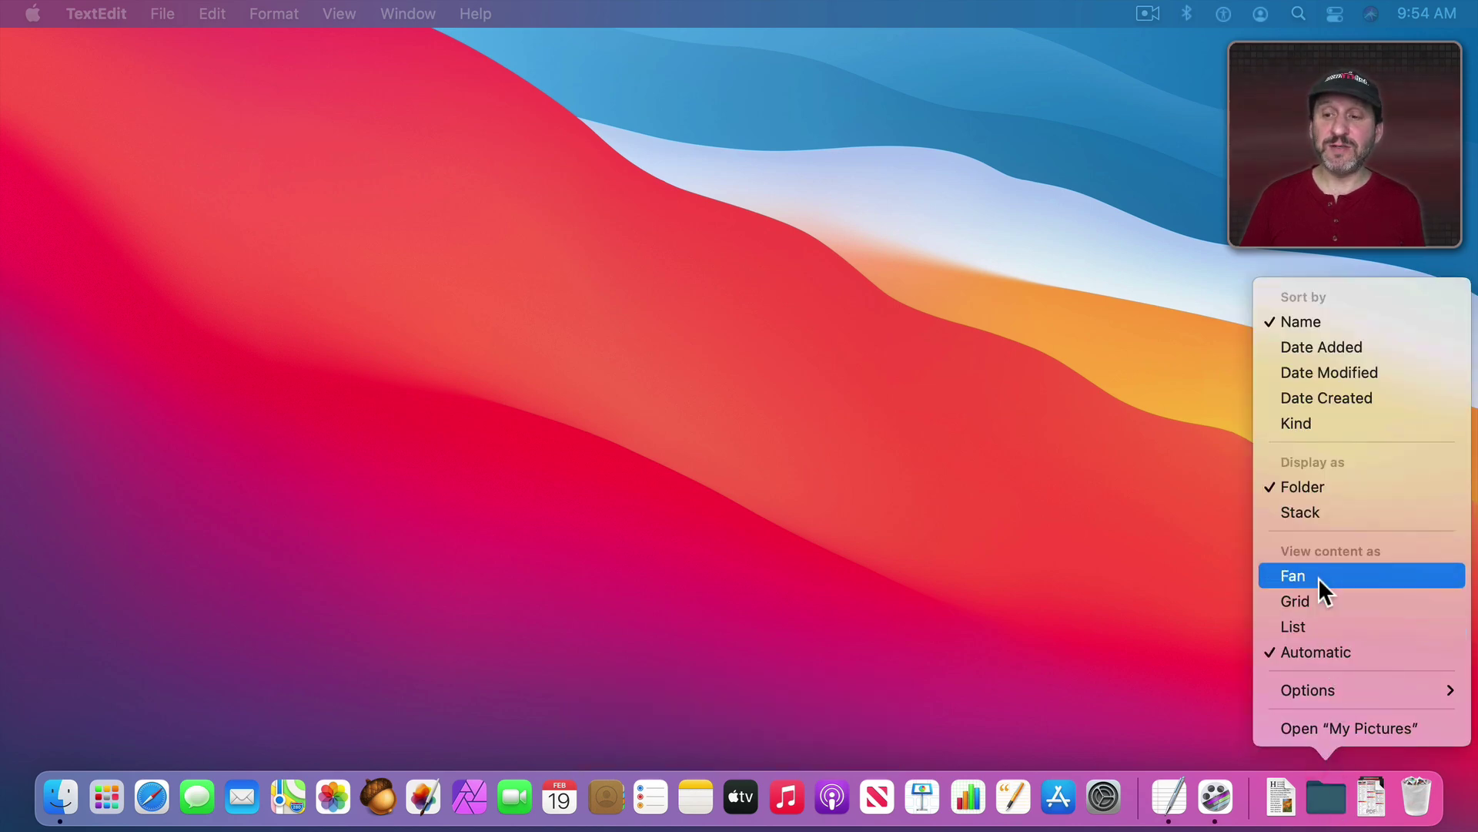
{"action": "left_click", "coordinate": [1318, 578]}
{"action": "left_click", "coordinate": [1328, 800]}
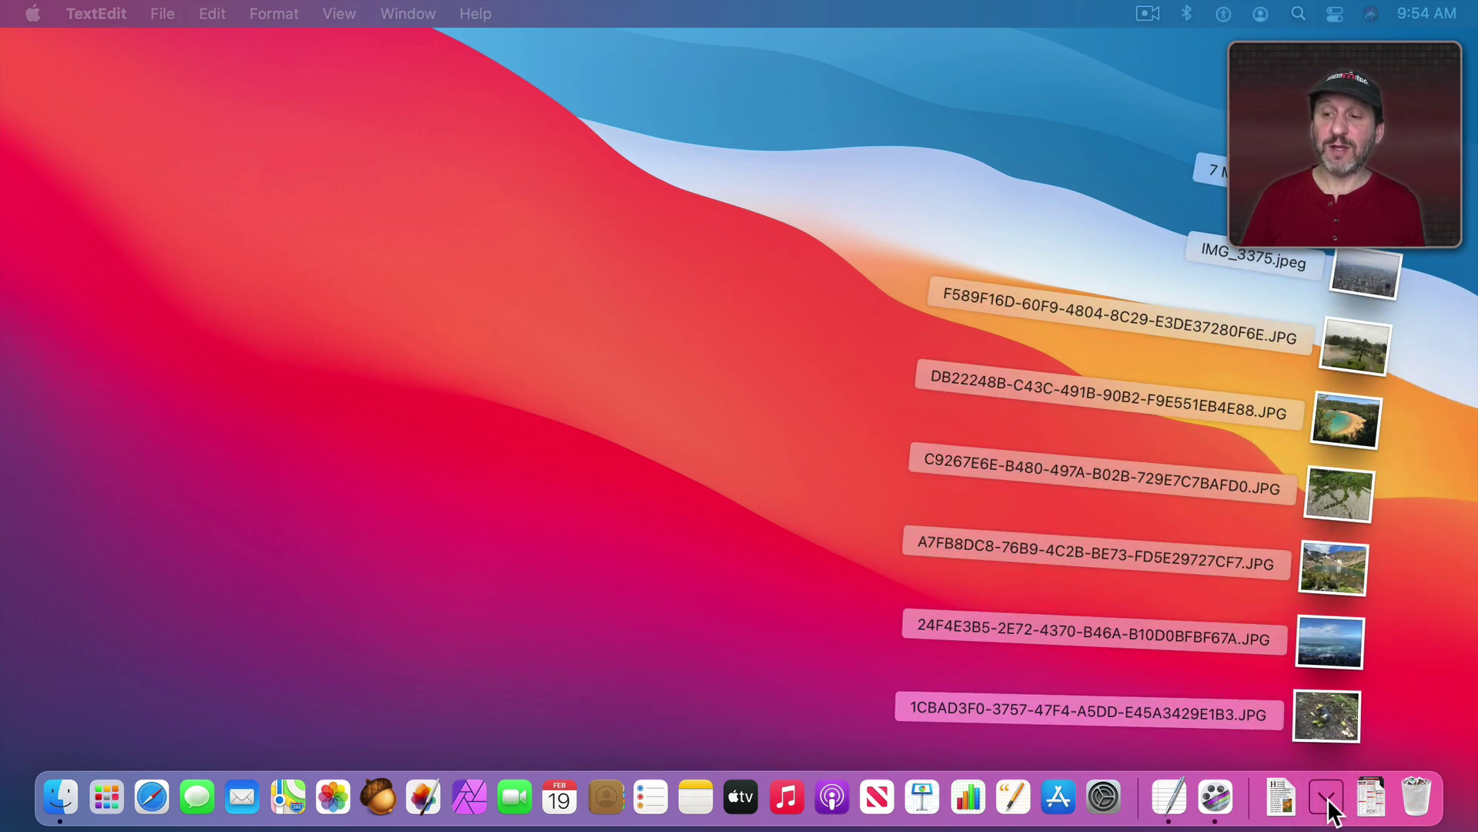
{"action": "left_click", "coordinate": [1329, 807]}
{"action": "left_click", "coordinate": [1327, 805], "text": "ctrl"}
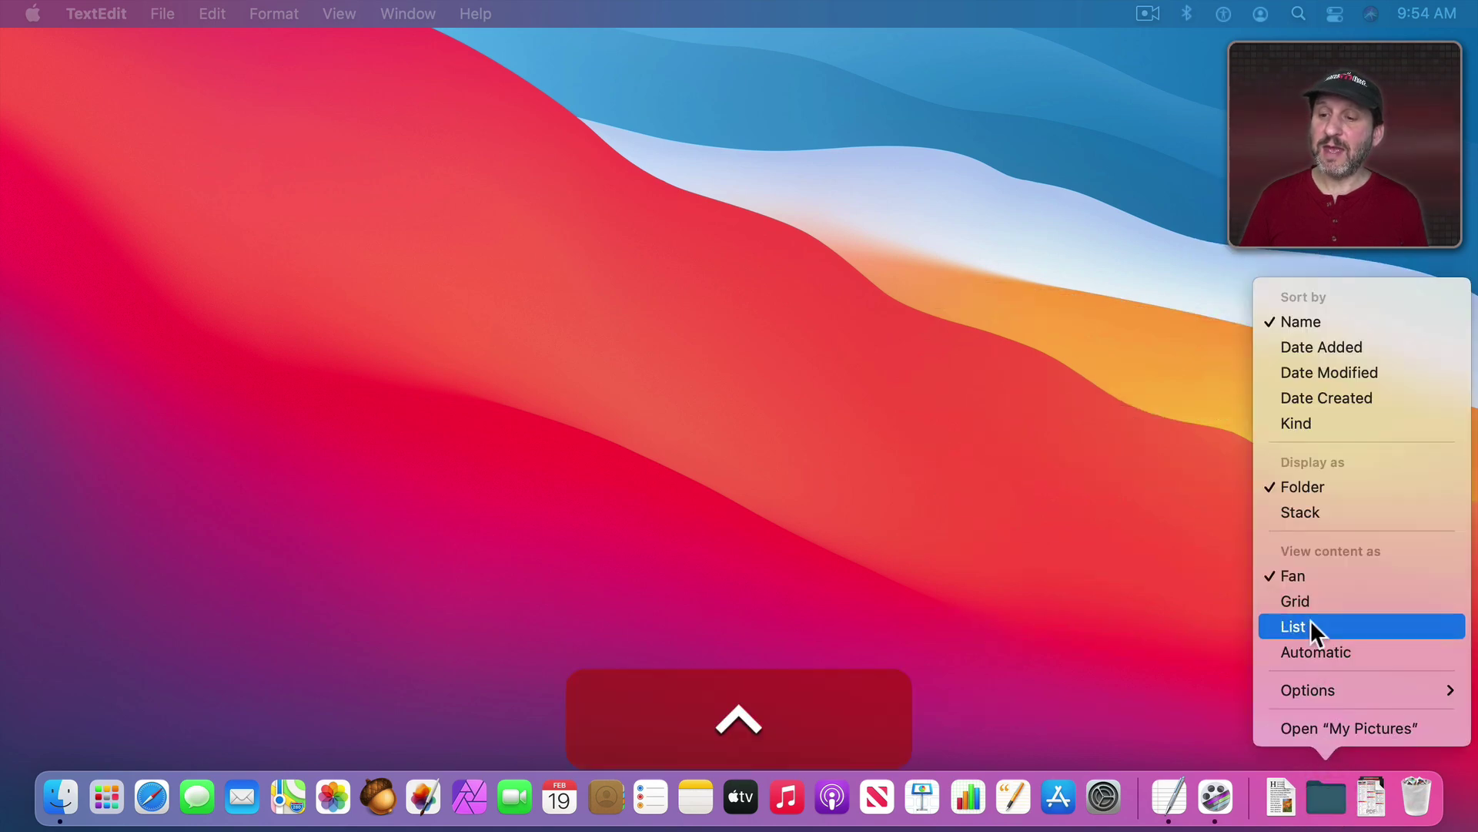
{"action": "left_click", "coordinate": [1313, 601]}
{"action": "left_click", "coordinate": [1329, 804]}
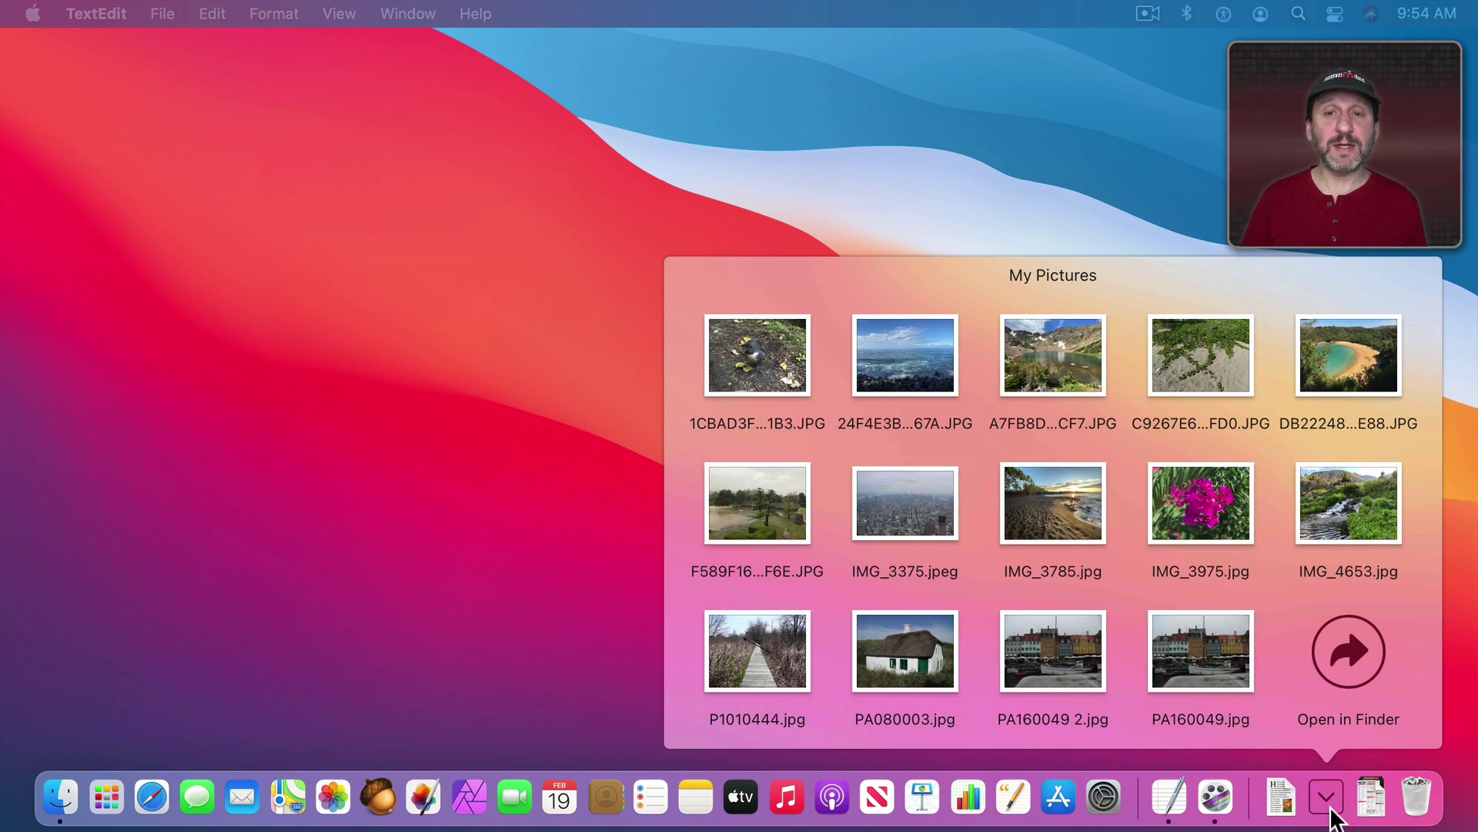
{"action": "left_click", "coordinate": [1330, 805]}
{"action": "left_click", "coordinate": [1330, 805], "text": "ctrl"}
{"action": "left_click", "coordinate": [1318, 622]}
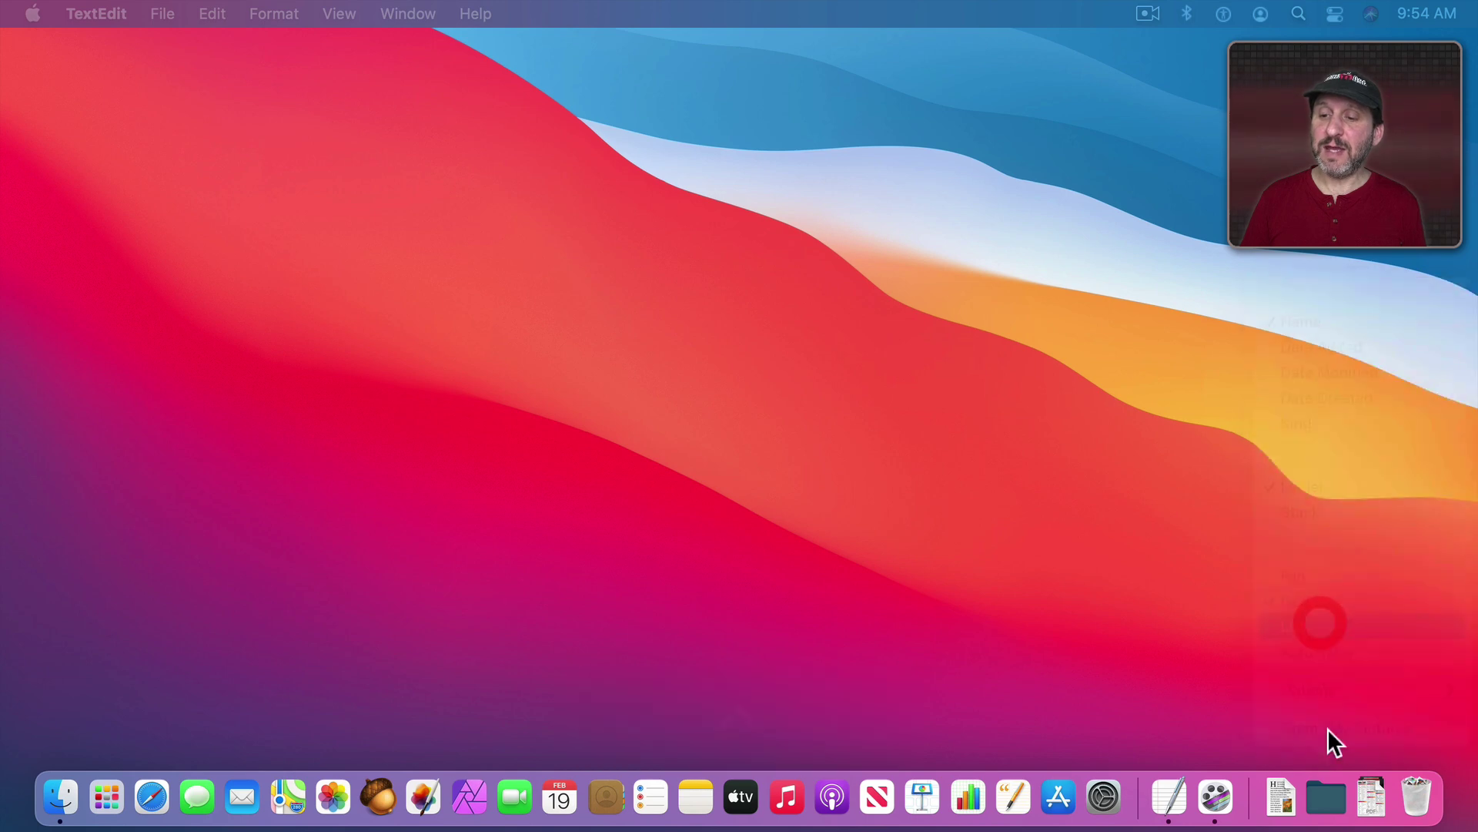
{"action": "left_click", "coordinate": [1329, 804]}
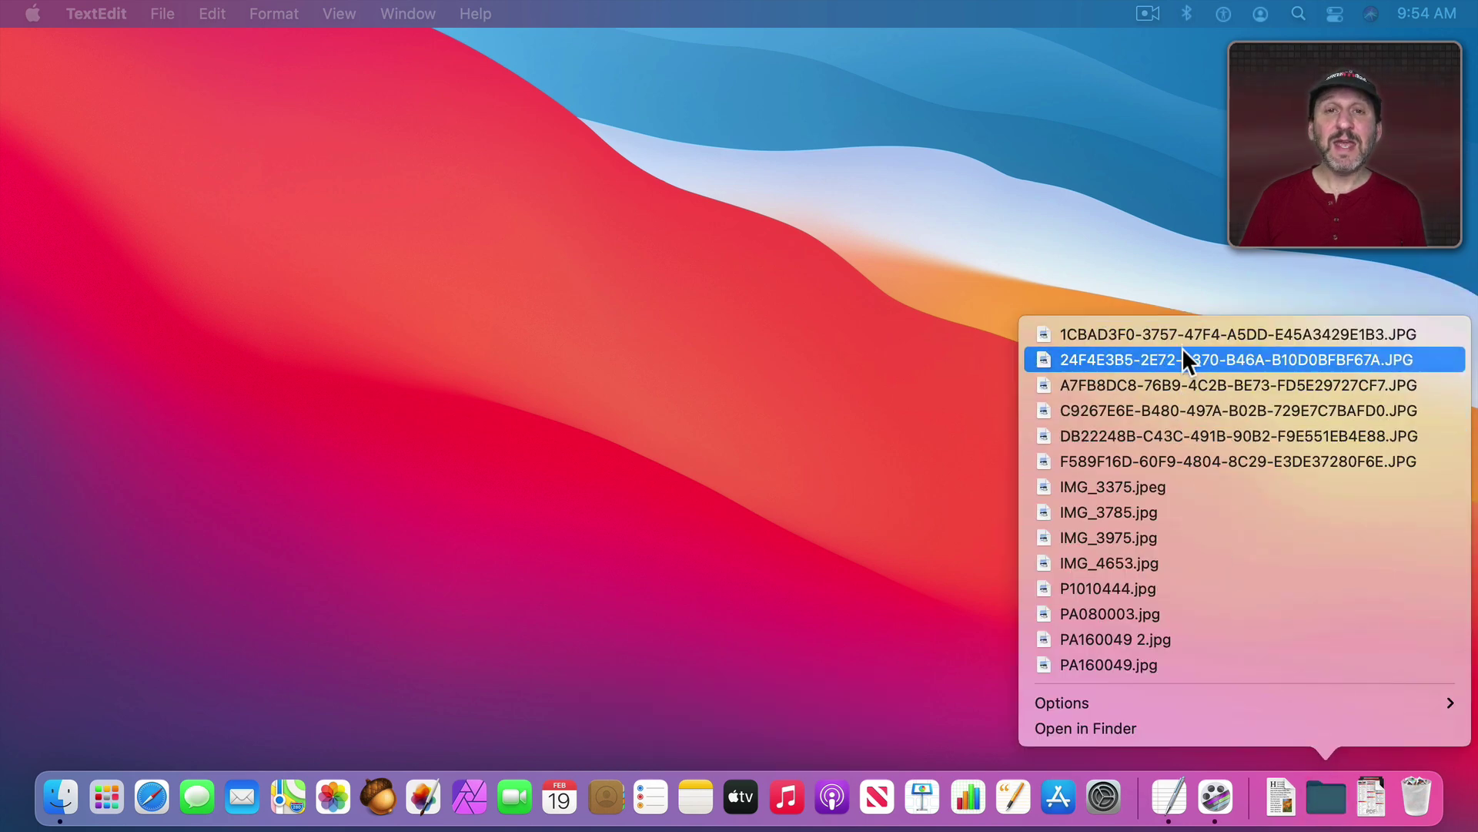
Set My Pictures content view to Automatic, then open and close it in Finder.
{"action": "left_click", "coordinate": [1121, 582], "text": "ctrl"}
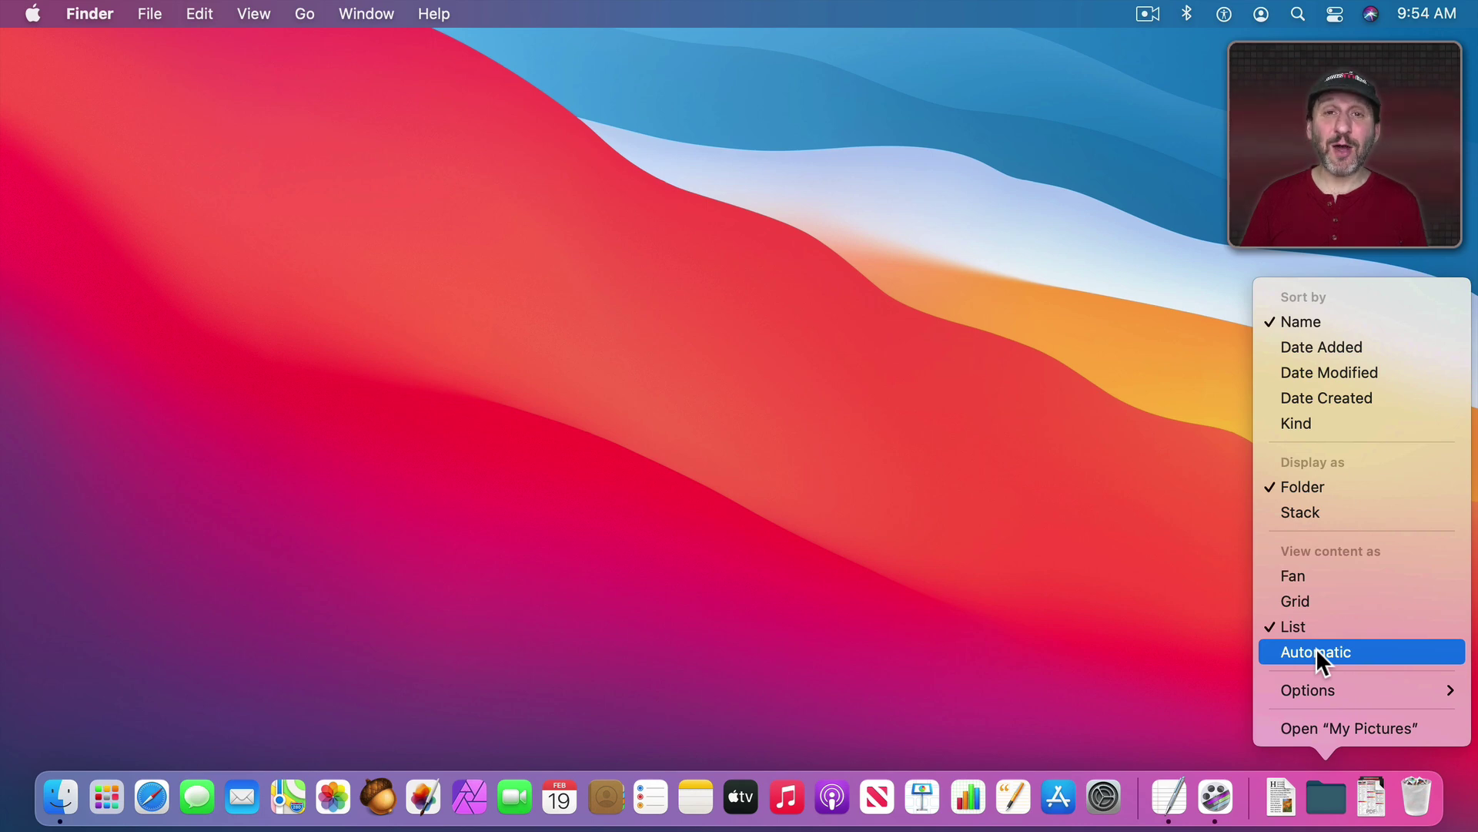
{"action": "left_click", "coordinate": [1315, 652]}
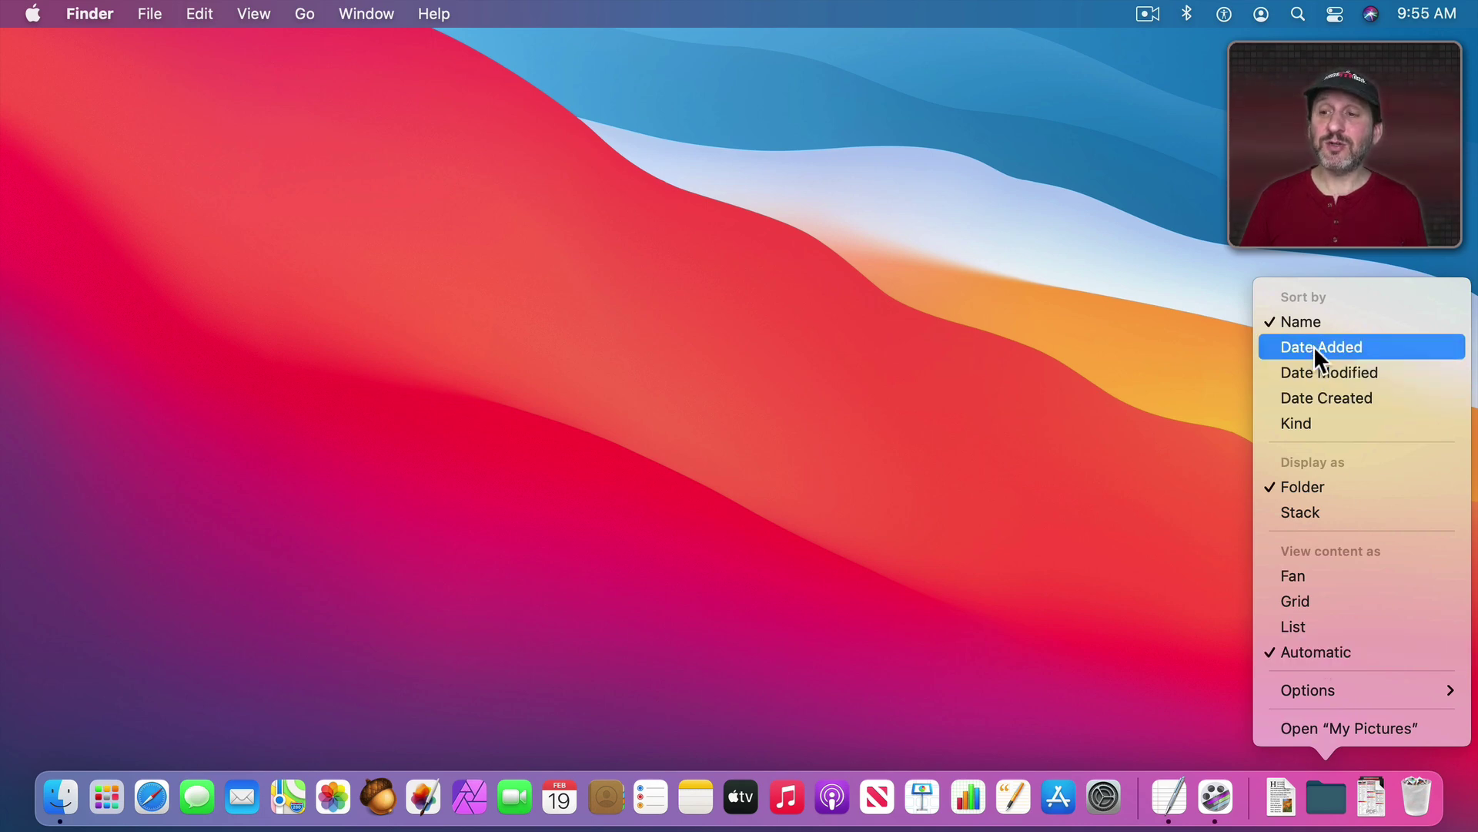
{"action": "left_click", "coordinate": [1364, 725]}
{"action": "key", "text": "super+w"}
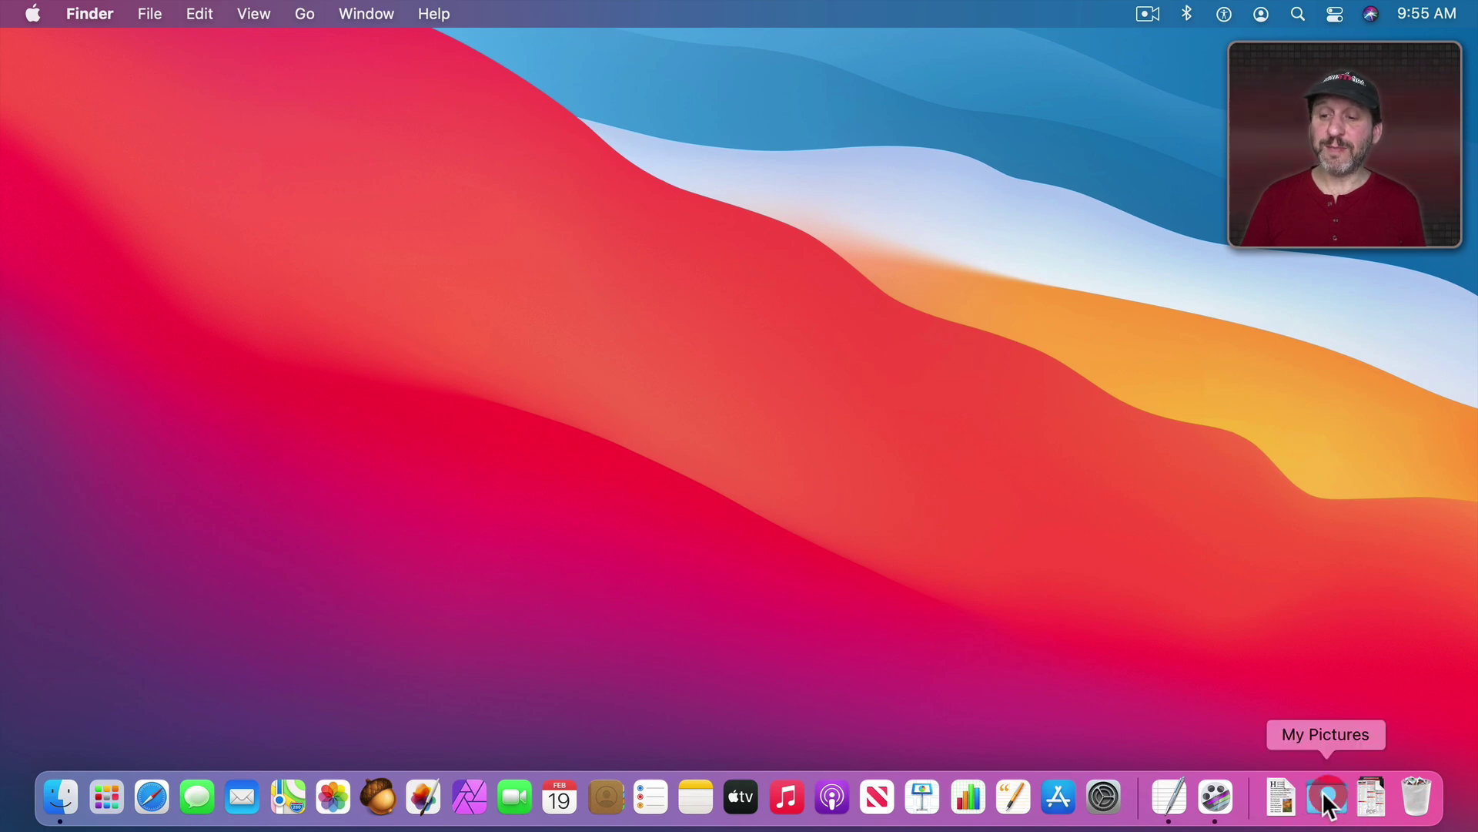
Drag Another Test.rtf off the Dock until Remove appears.
{"action": "left_click_drag", "start_coordinate": [1282, 801], "coordinate": [1314, 461]}
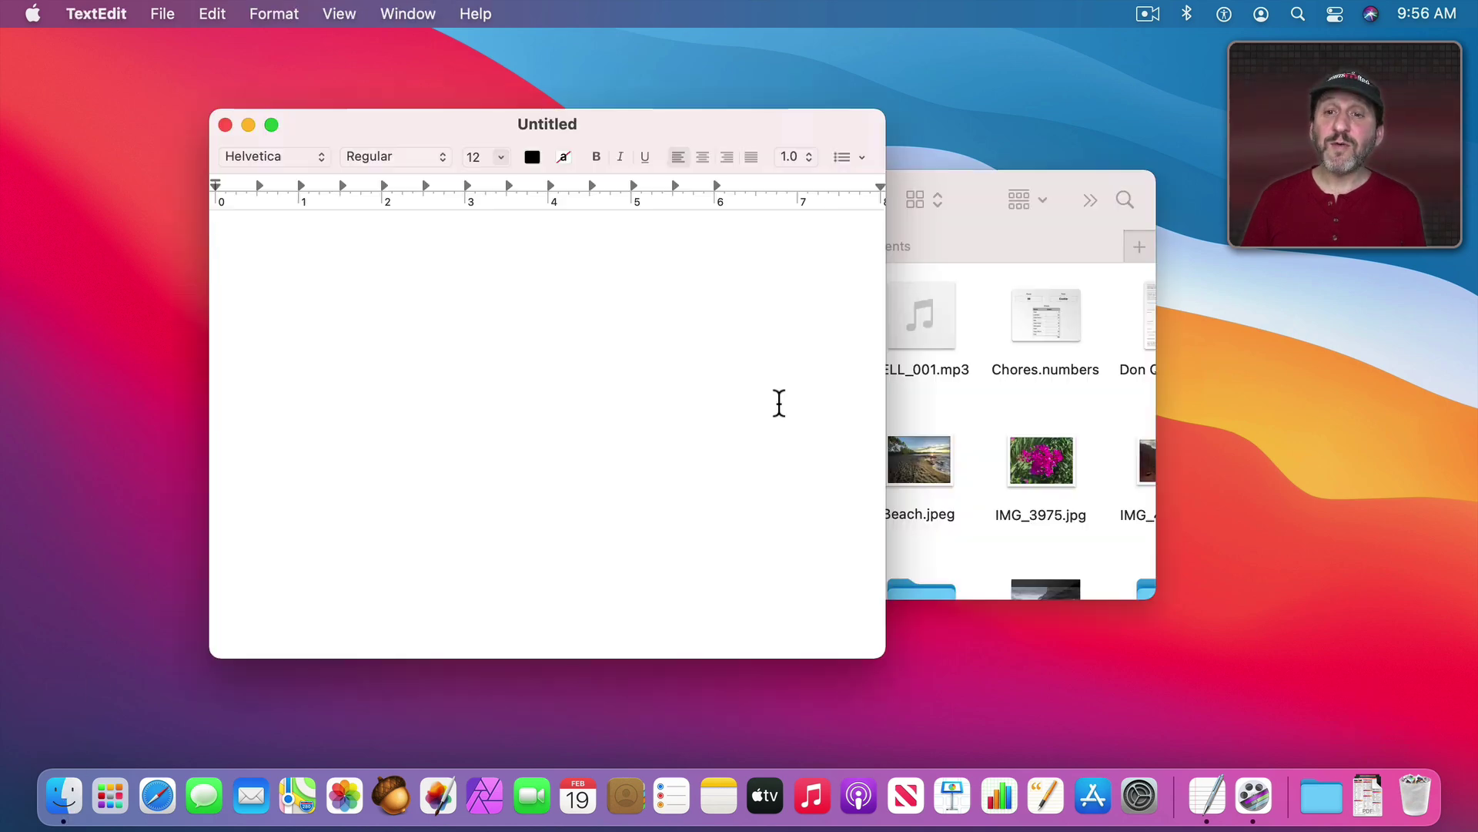
Bring up Documents, view the Trash, and select Another Test.rtf without changing it.
{"action": "left_click", "coordinate": [61, 793]}
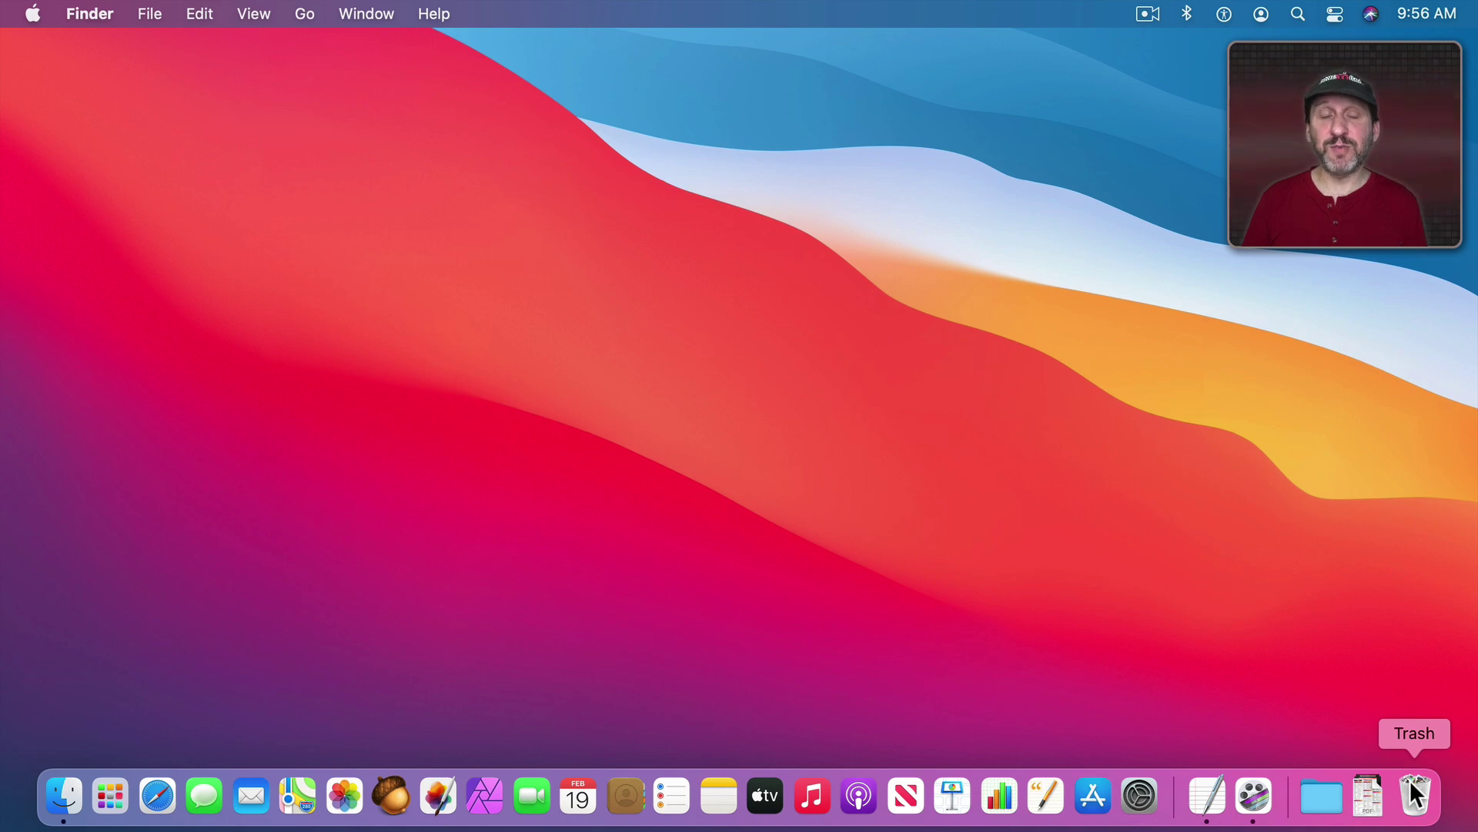
{"action": "left_click", "coordinate": [1412, 782]}
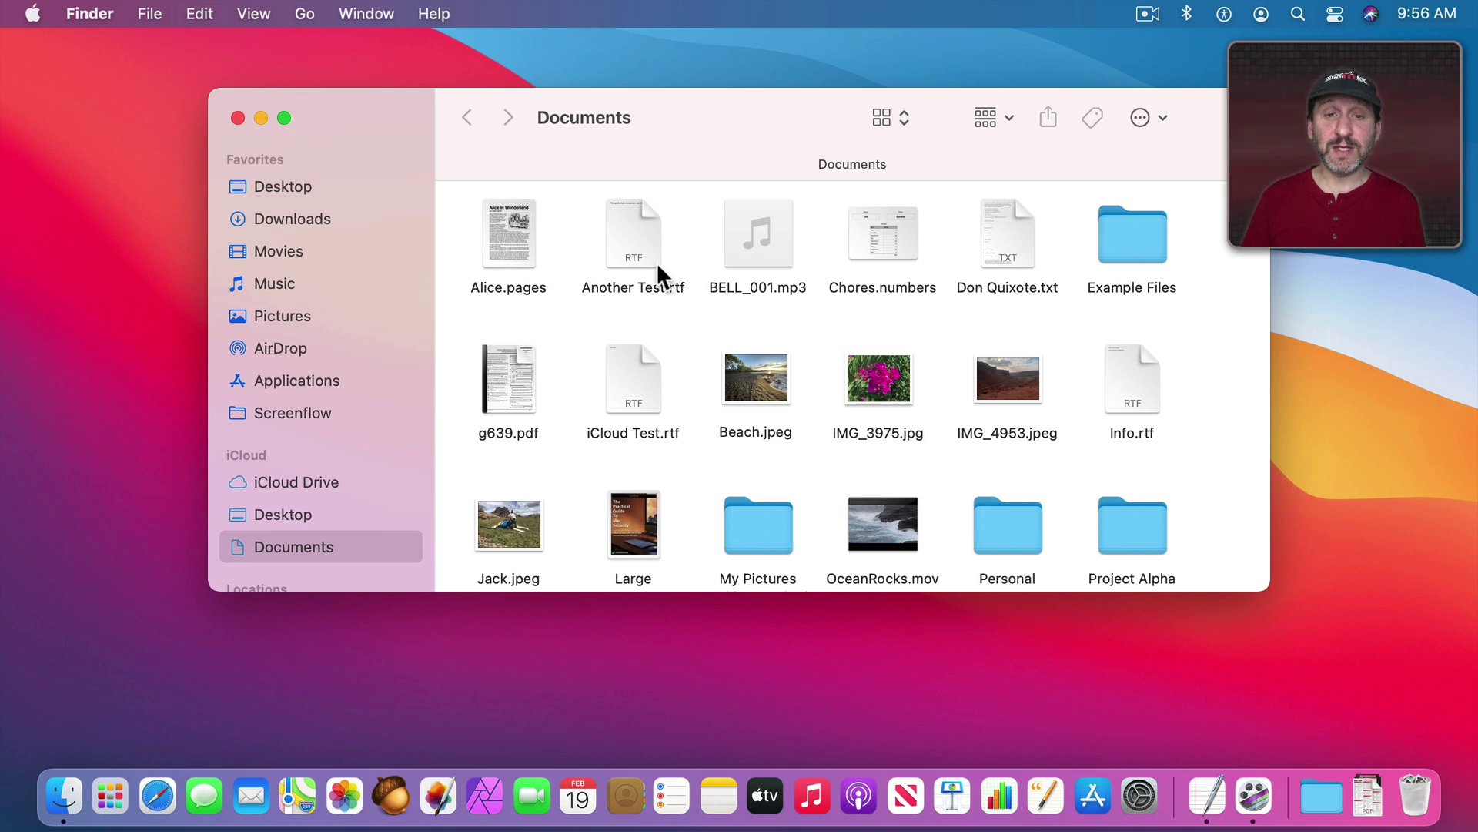
{"action": "mouse_move", "coordinate": [619, 232]}
{"action": "left_mouse_down"}
{"action": "mouse_move", "coordinate": [1419, 792]}
{"action": "mouse_move", "coordinate": [1421, 822]}
{"action": "mouse_move", "coordinate": [653, 238]}
{"action": "mouse_move", "coordinate": [626, 241]}
{"action": "left_mouse_up"}
{"action": "left_click", "coordinate": [149, 13]}
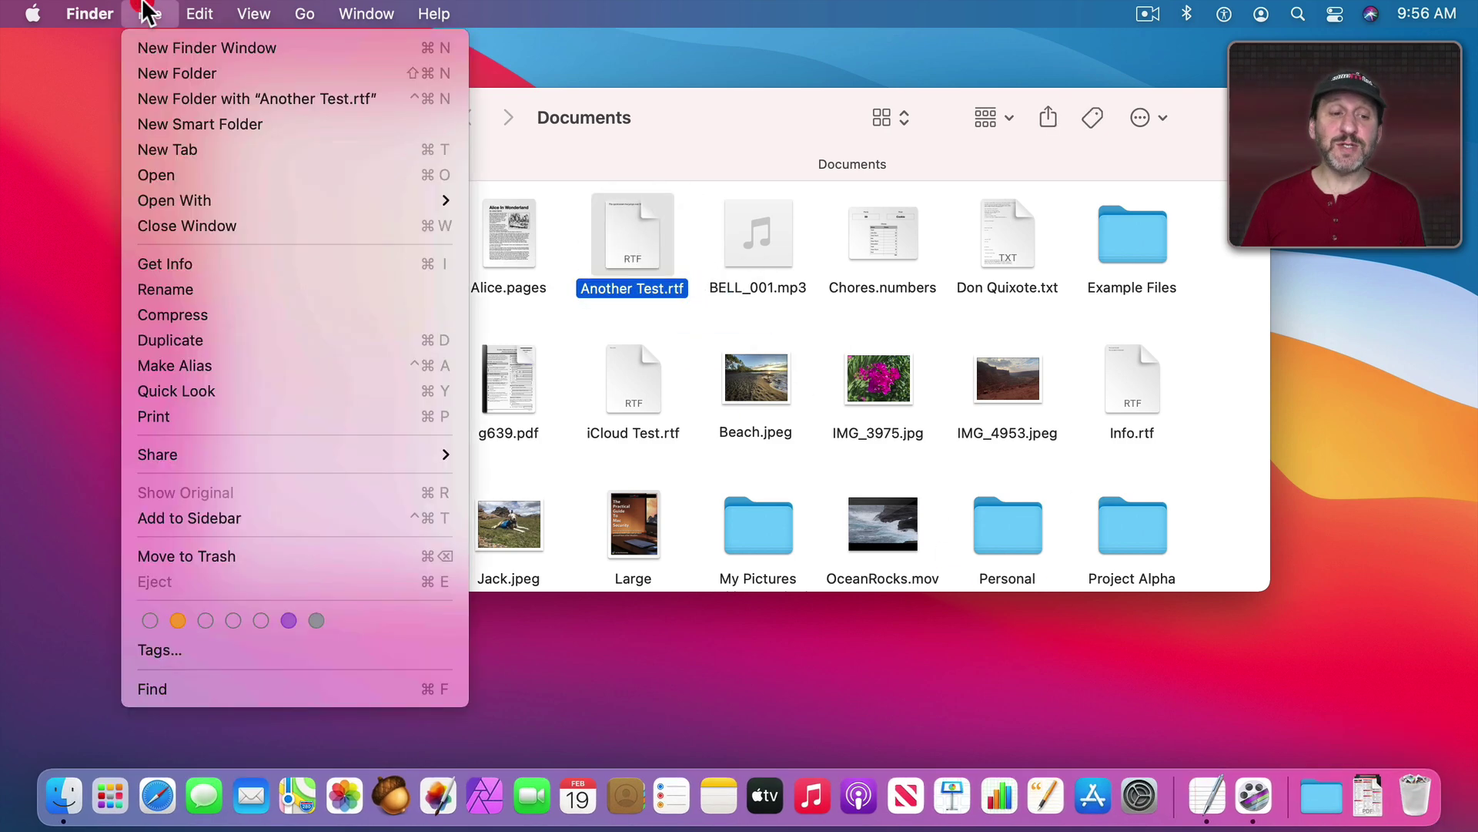
{"action": "left_click", "coordinate": [191, 555]}
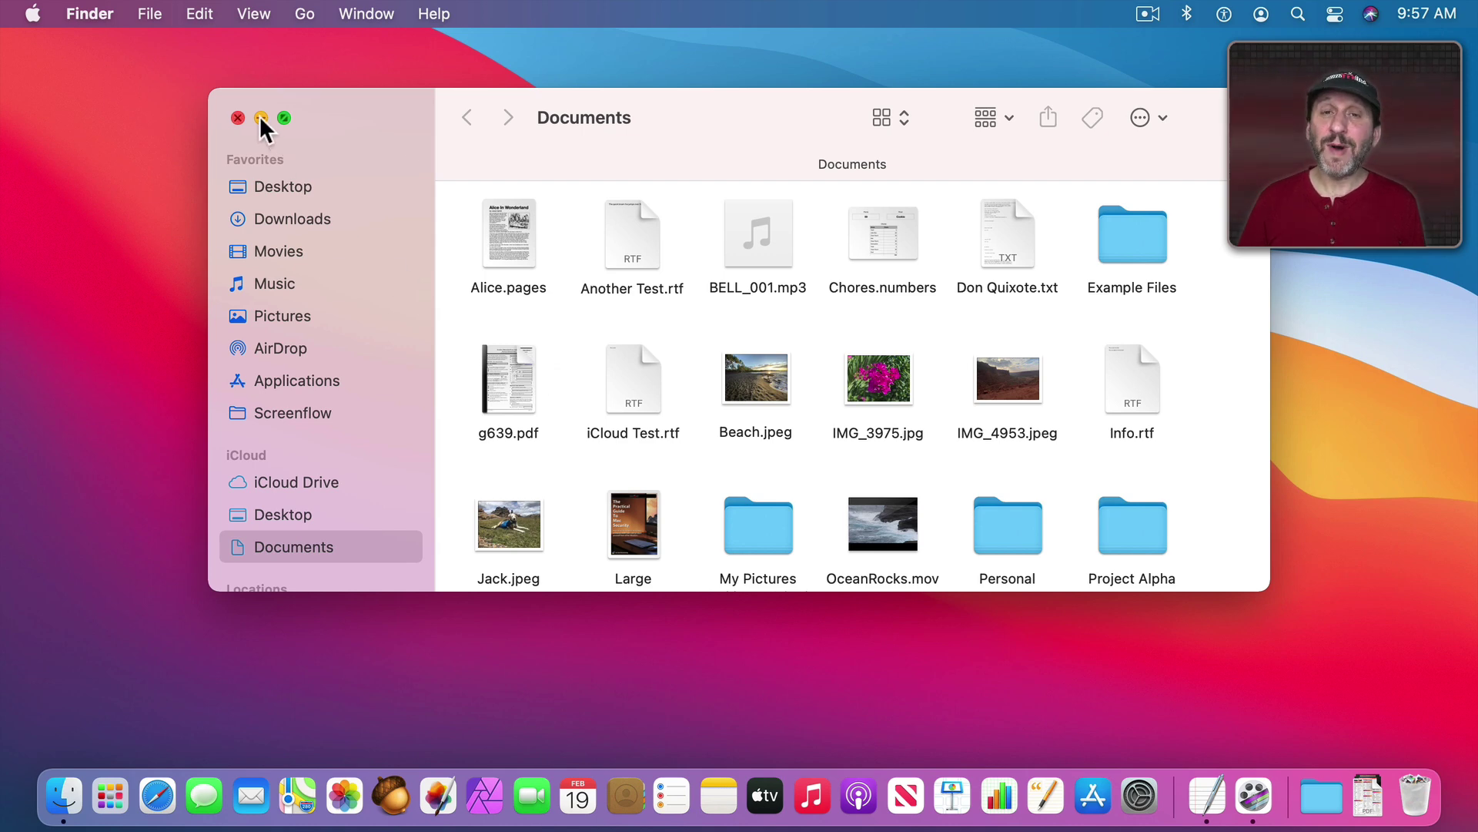
{"action": "left_click", "coordinate": [373, 11]}
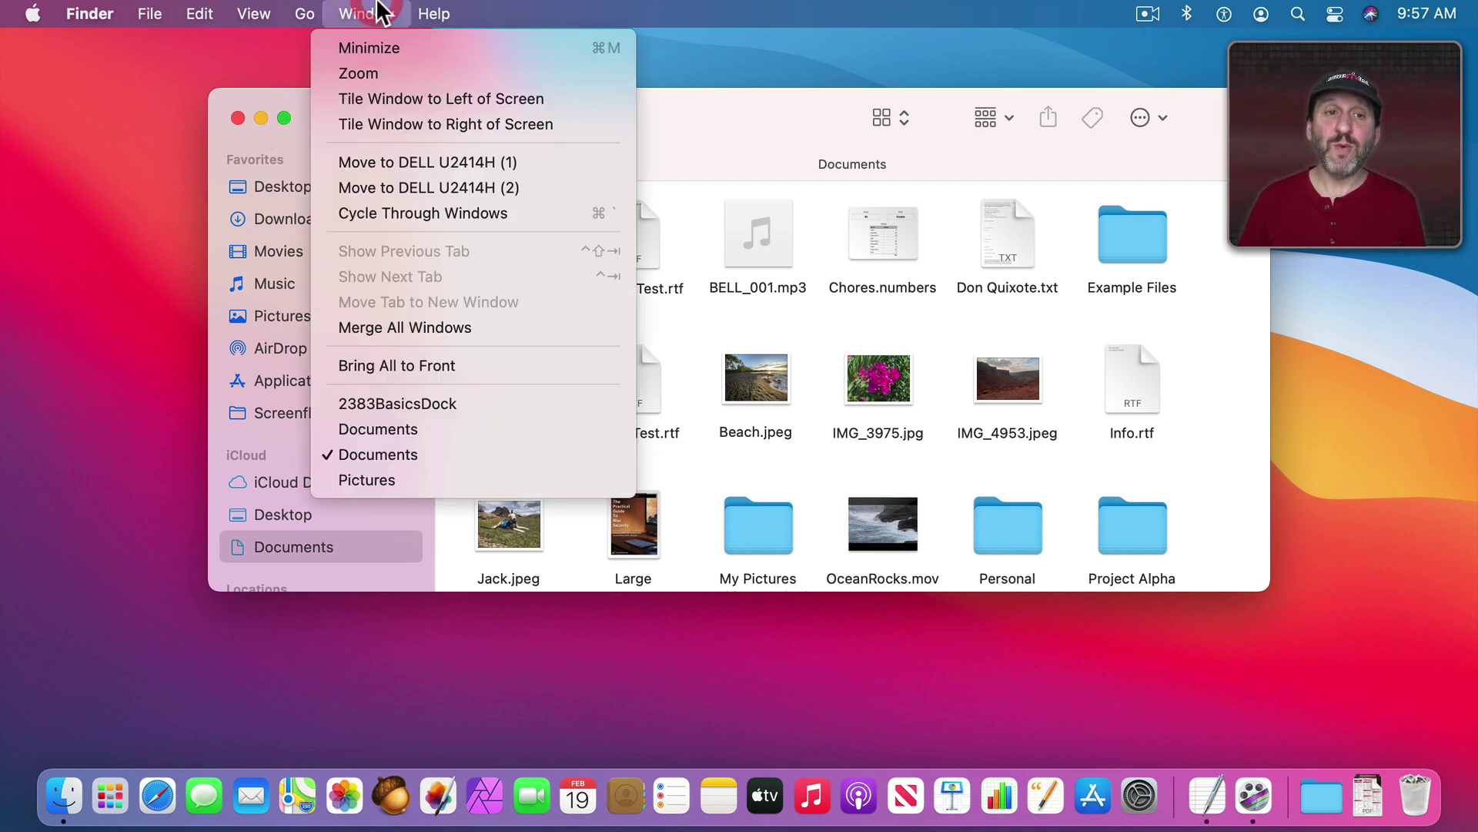
{"action": "left_click", "coordinate": [372, 46]}
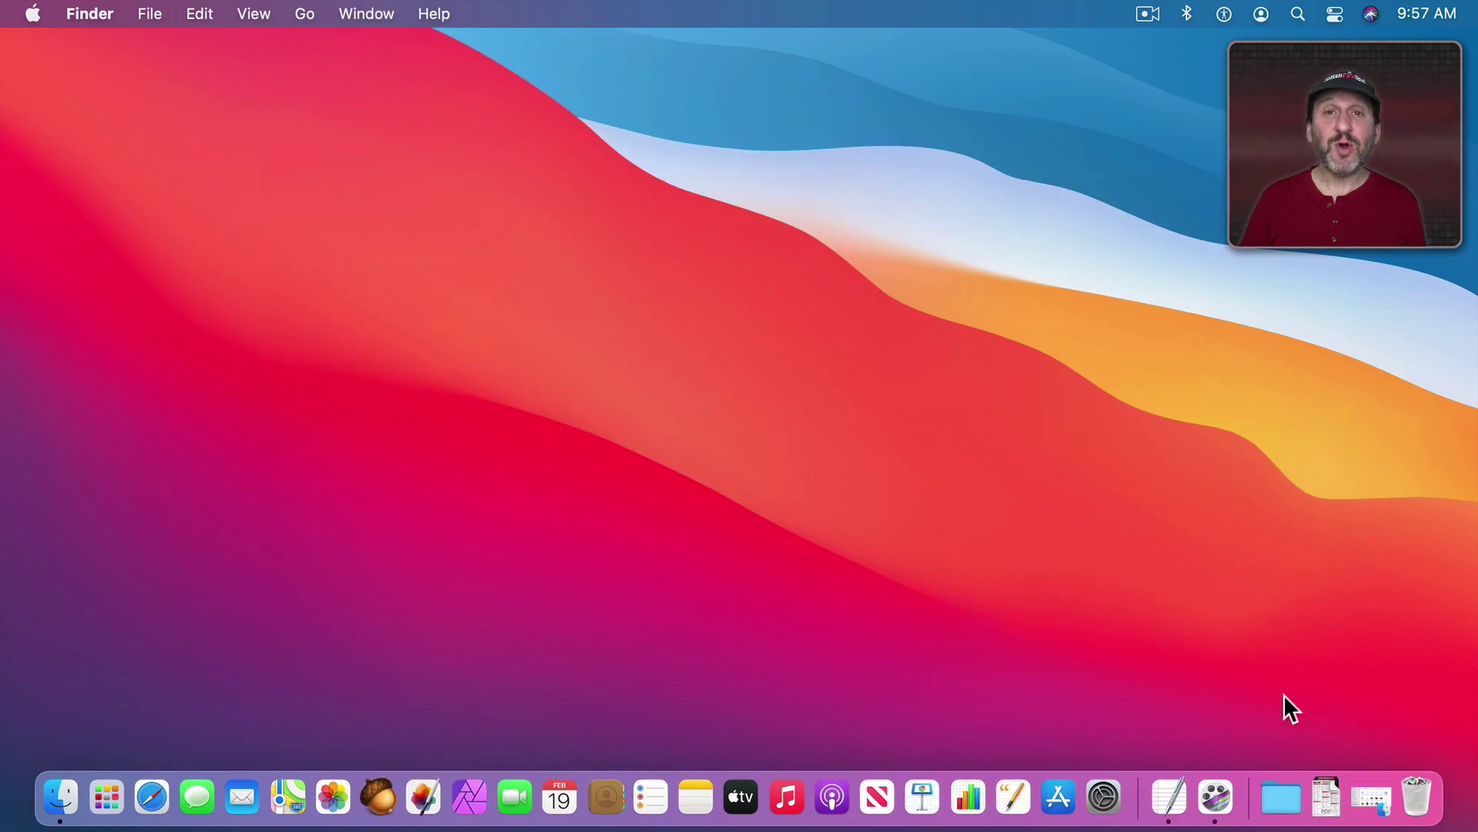
{"action": "left_click", "coordinate": [1371, 801]}
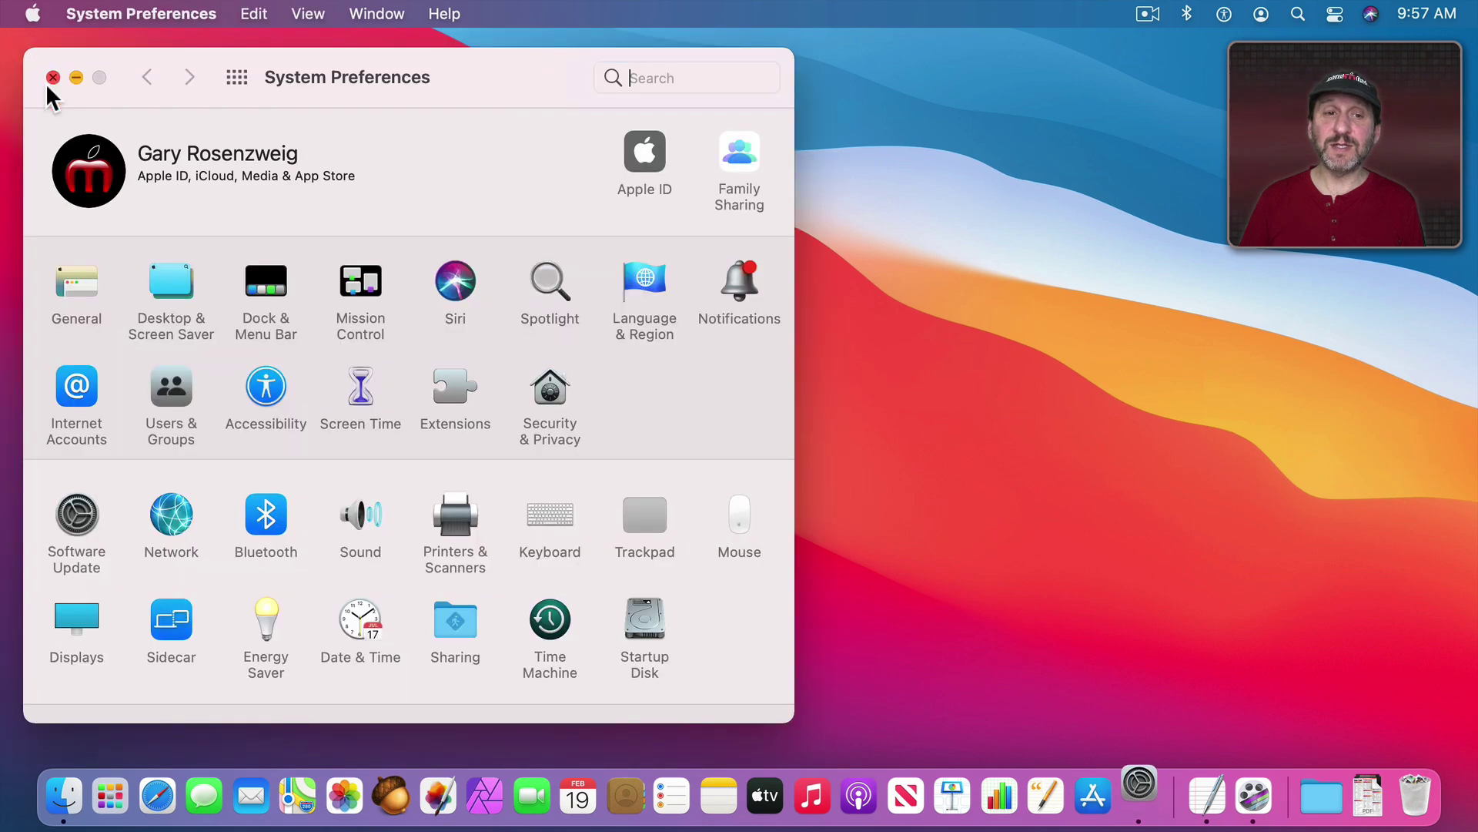
Open Dock & Menu Bar and drag the Size slider to make the Dock smaller.
{"action": "left_click", "coordinate": [251, 271]}
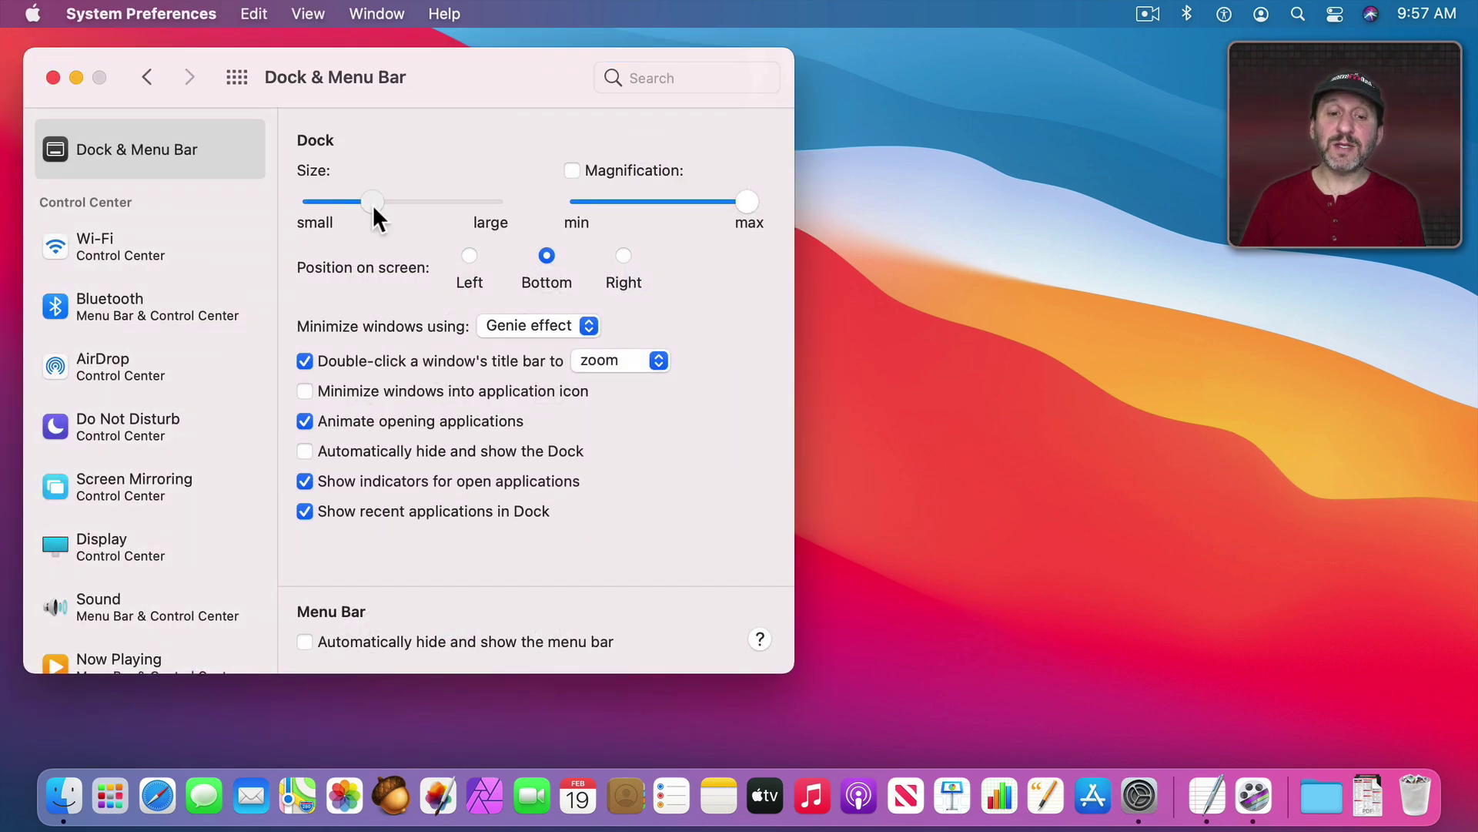
{"action": "mouse_move", "coordinate": [352, 205]}
{"action": "left_mouse_down"}
{"action": "mouse_move", "coordinate": [330, 201]}
{"action": "mouse_move", "coordinate": [357, 204]}
{"action": "left_mouse_up"}
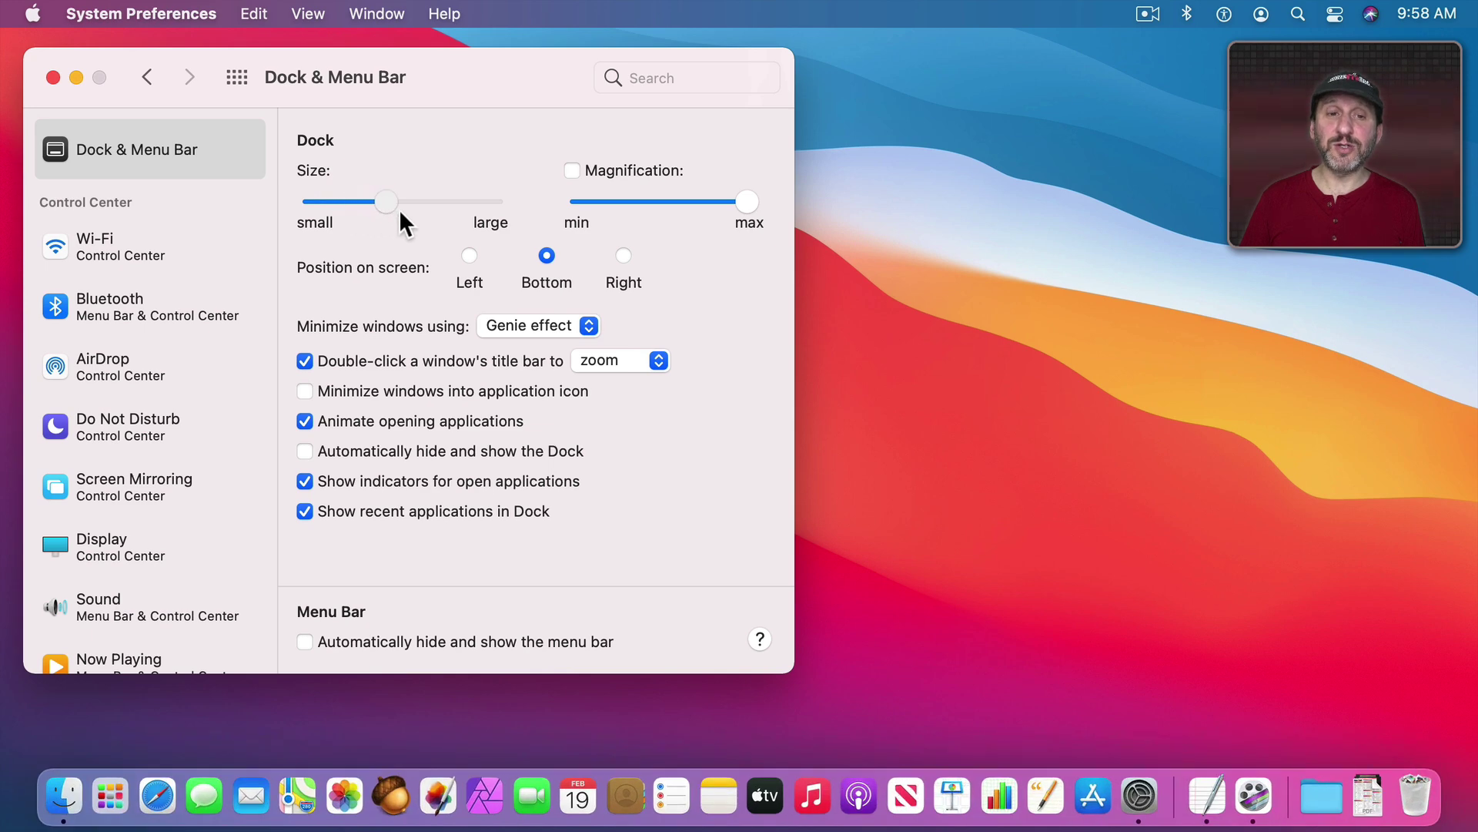
{"action": "left_click_drag", "start_coordinate": [364, 205], "coordinate": [364, 205]}
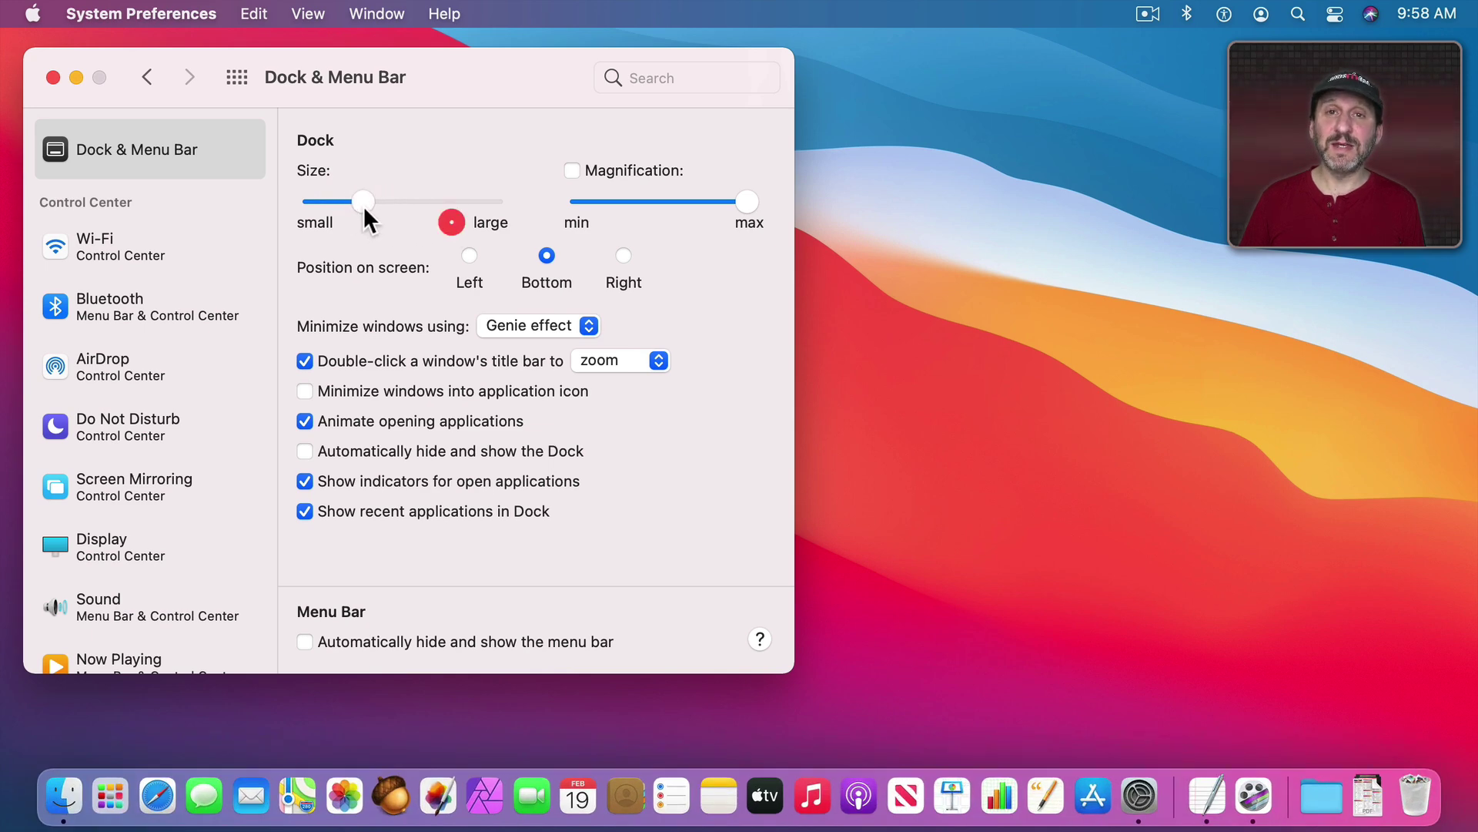
Try Dock magnification and the Left and Right screen positions.
{"action": "left_click", "coordinate": [653, 171]}
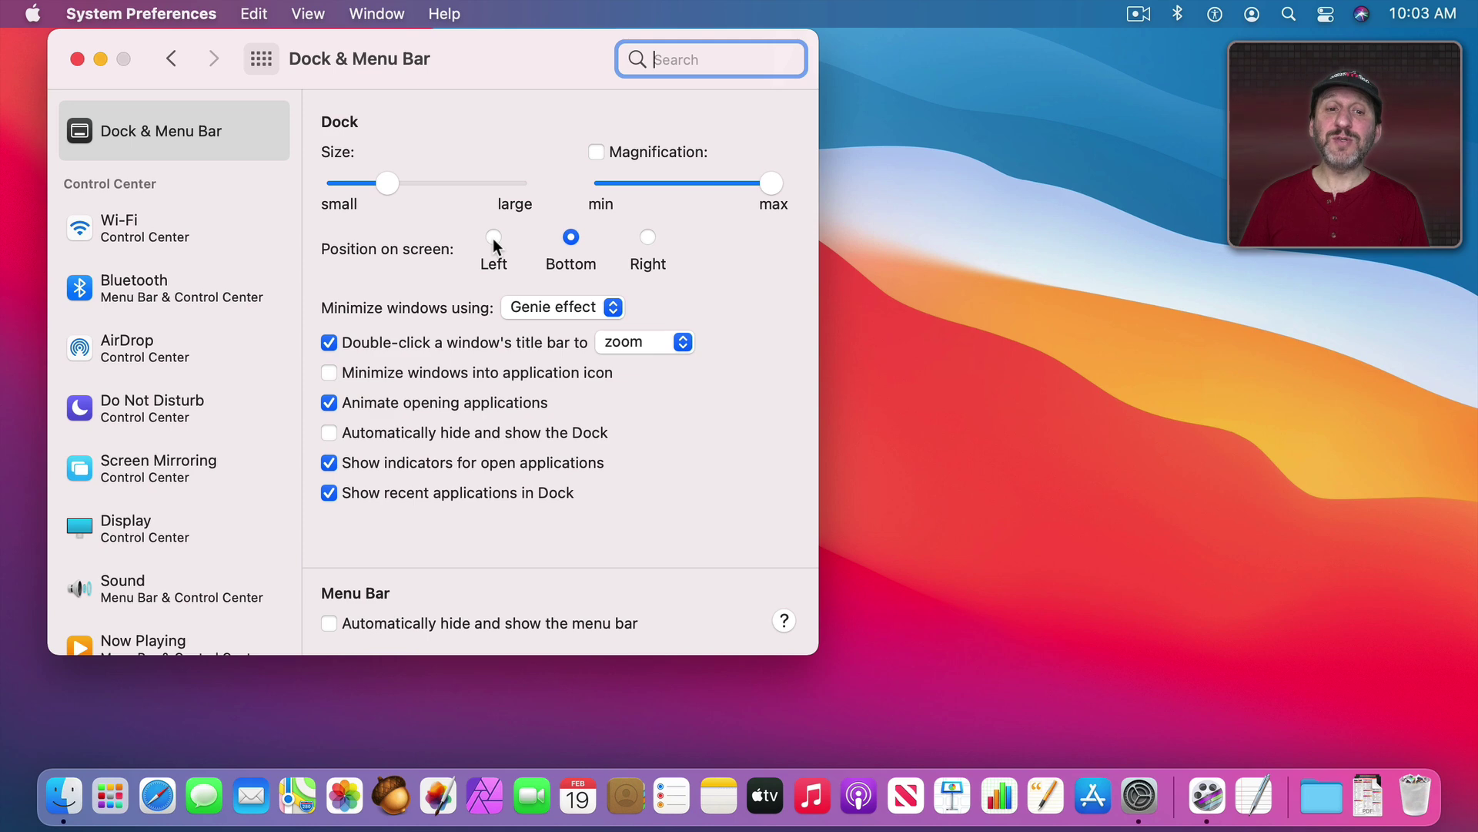
{"action": "left_click", "coordinate": [493, 238]}
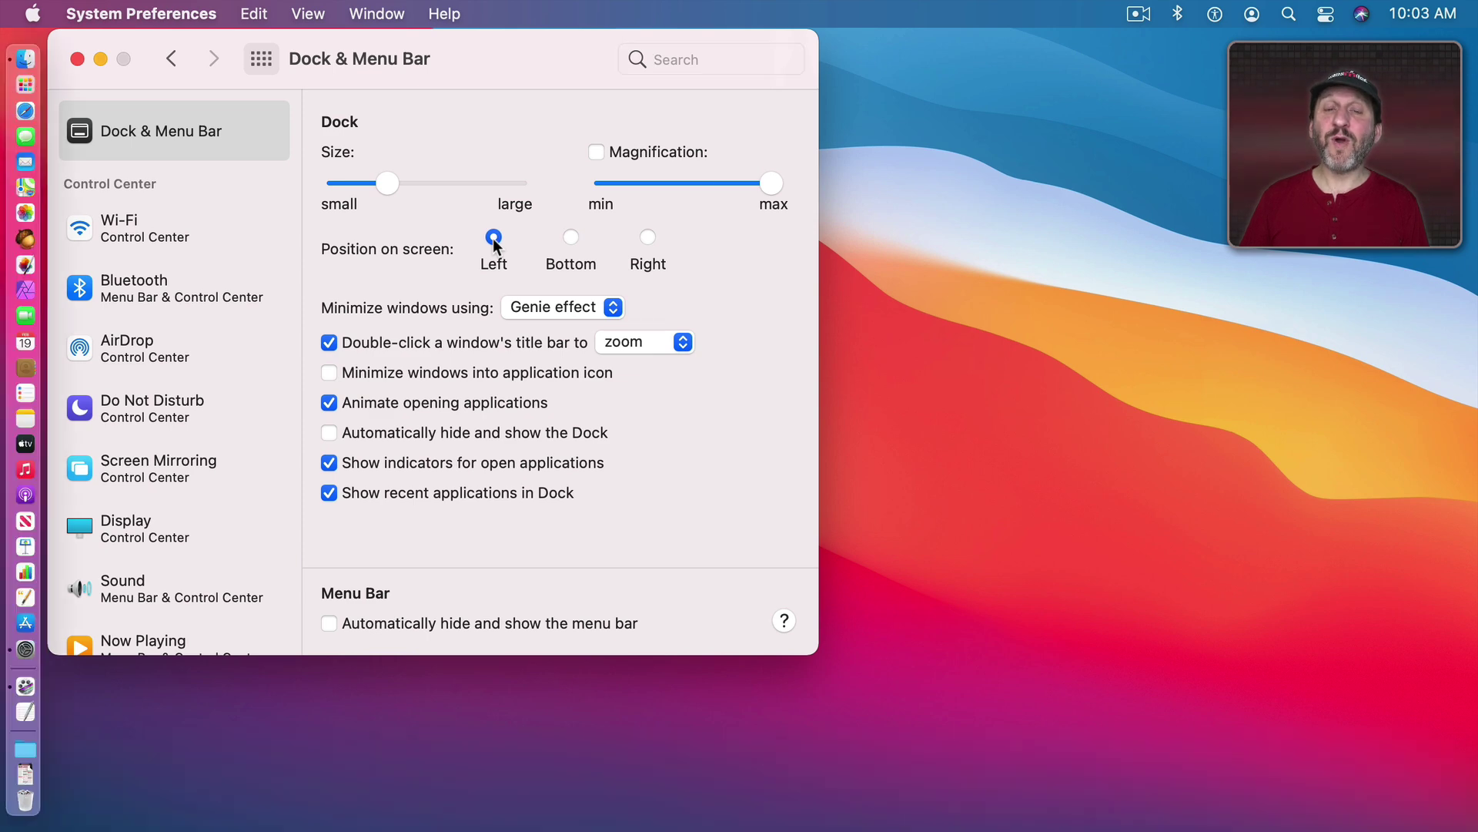
{"action": "left_click", "coordinate": [647, 238]}
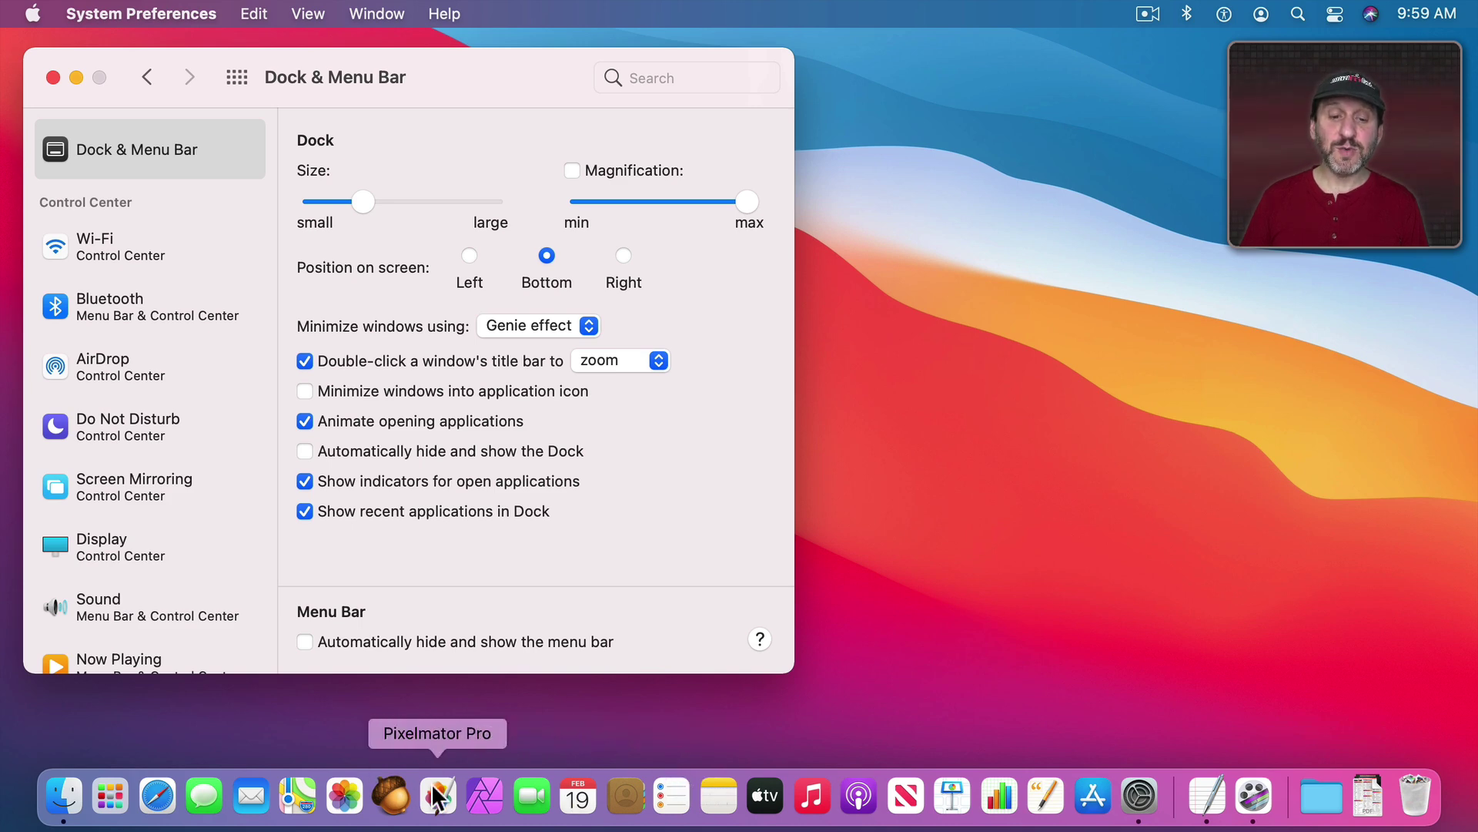
Show and dismiss Acorn's Dock menu, then turn on automatic Dock hiding.
{"action": "right_click", "coordinate": [390, 793]}
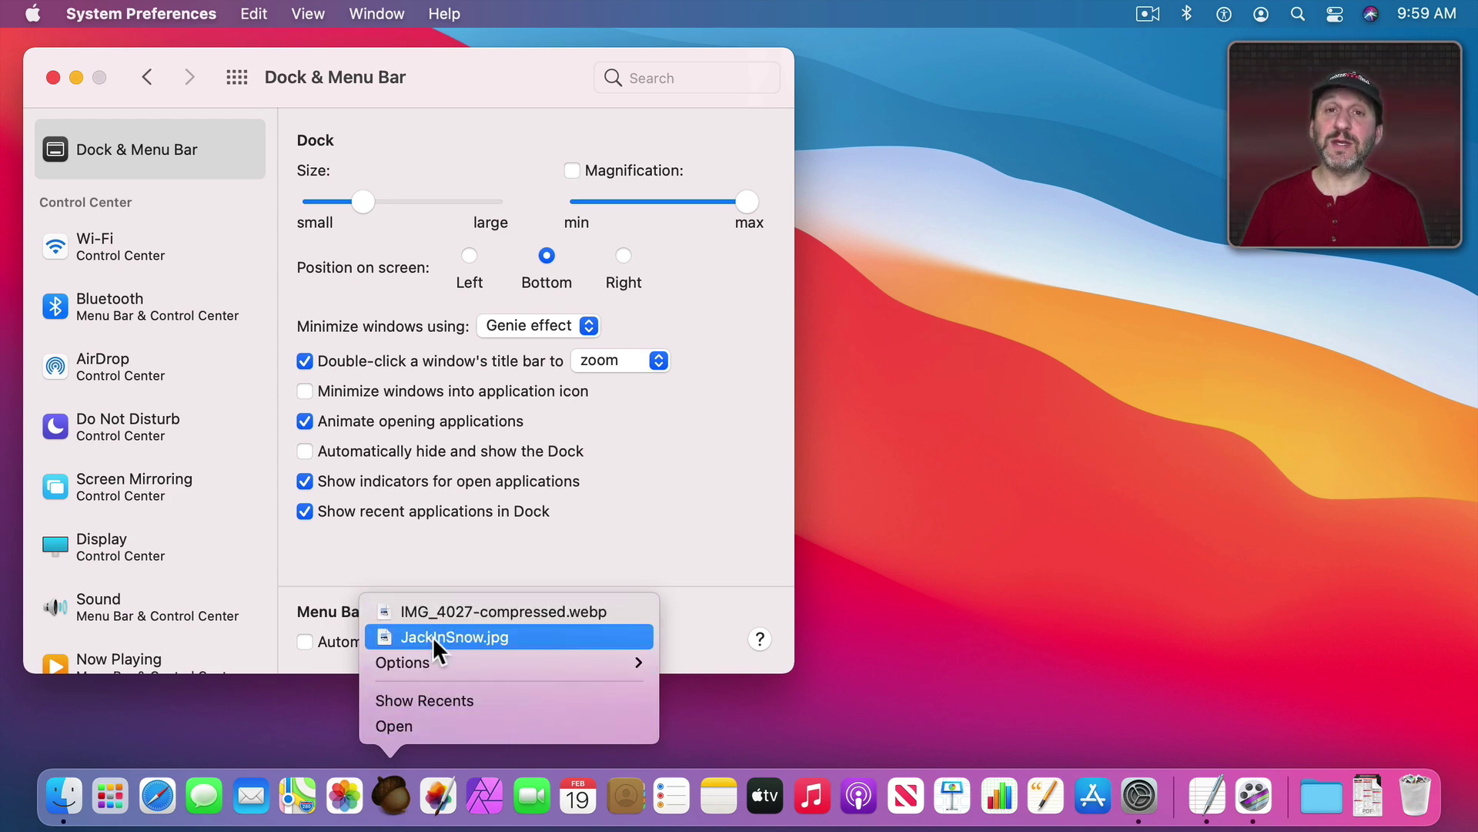
{"action": "left_click", "coordinate": [376, 732]}
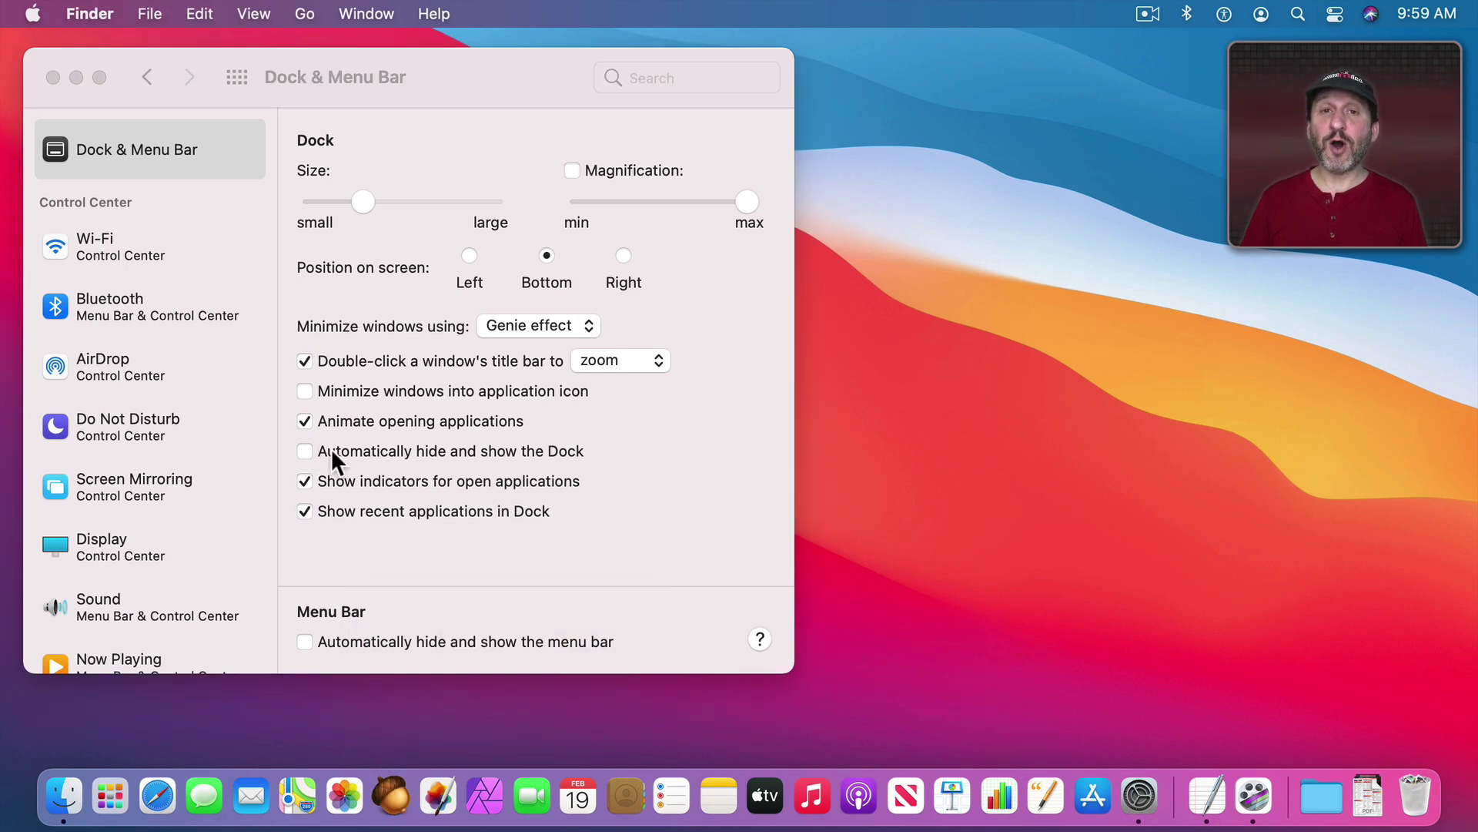
{"action": "left_click", "coordinate": [343, 454]}
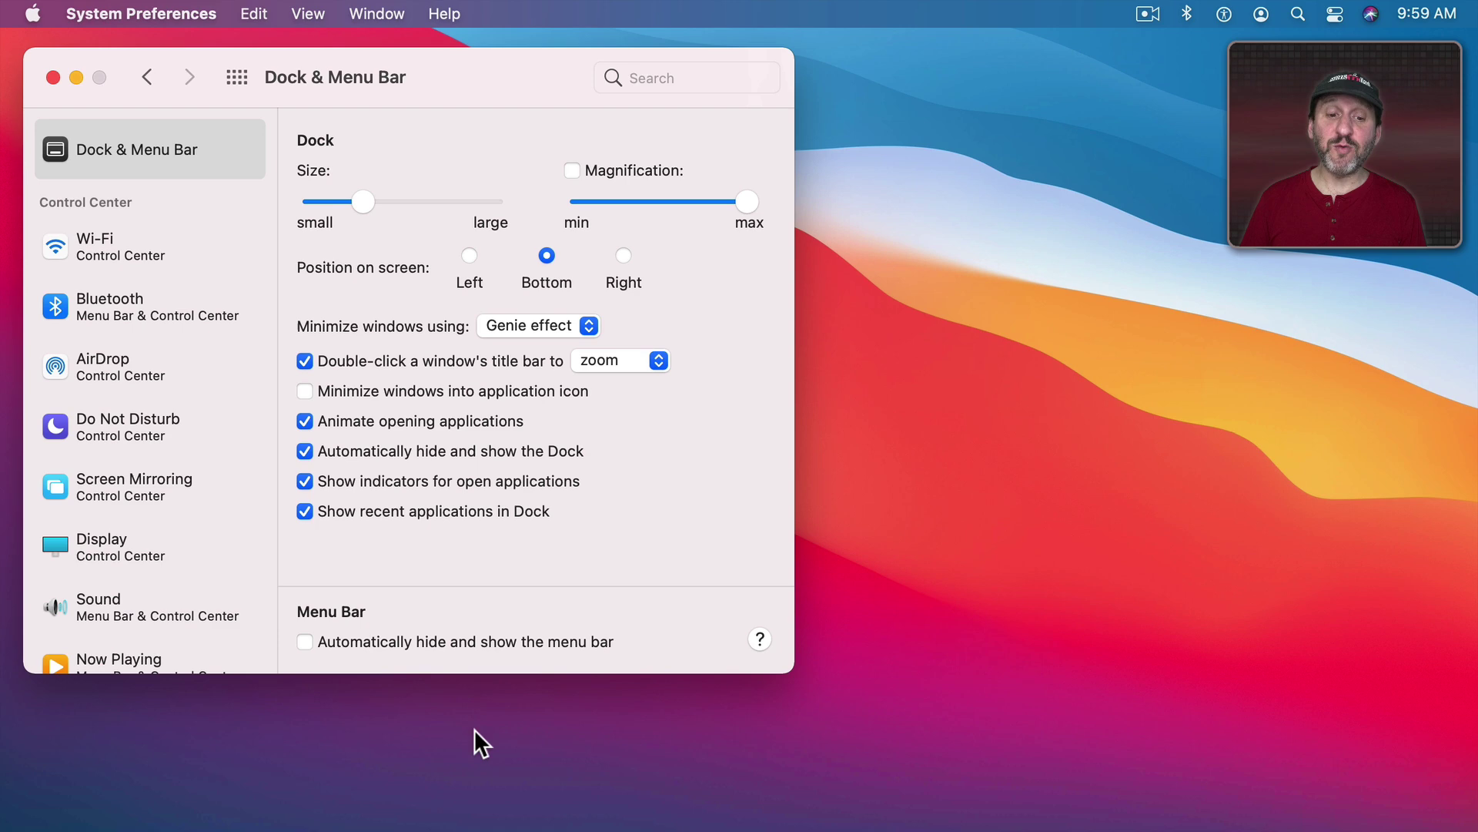
{"action": "mouse_move", "coordinate": [479, 828]}
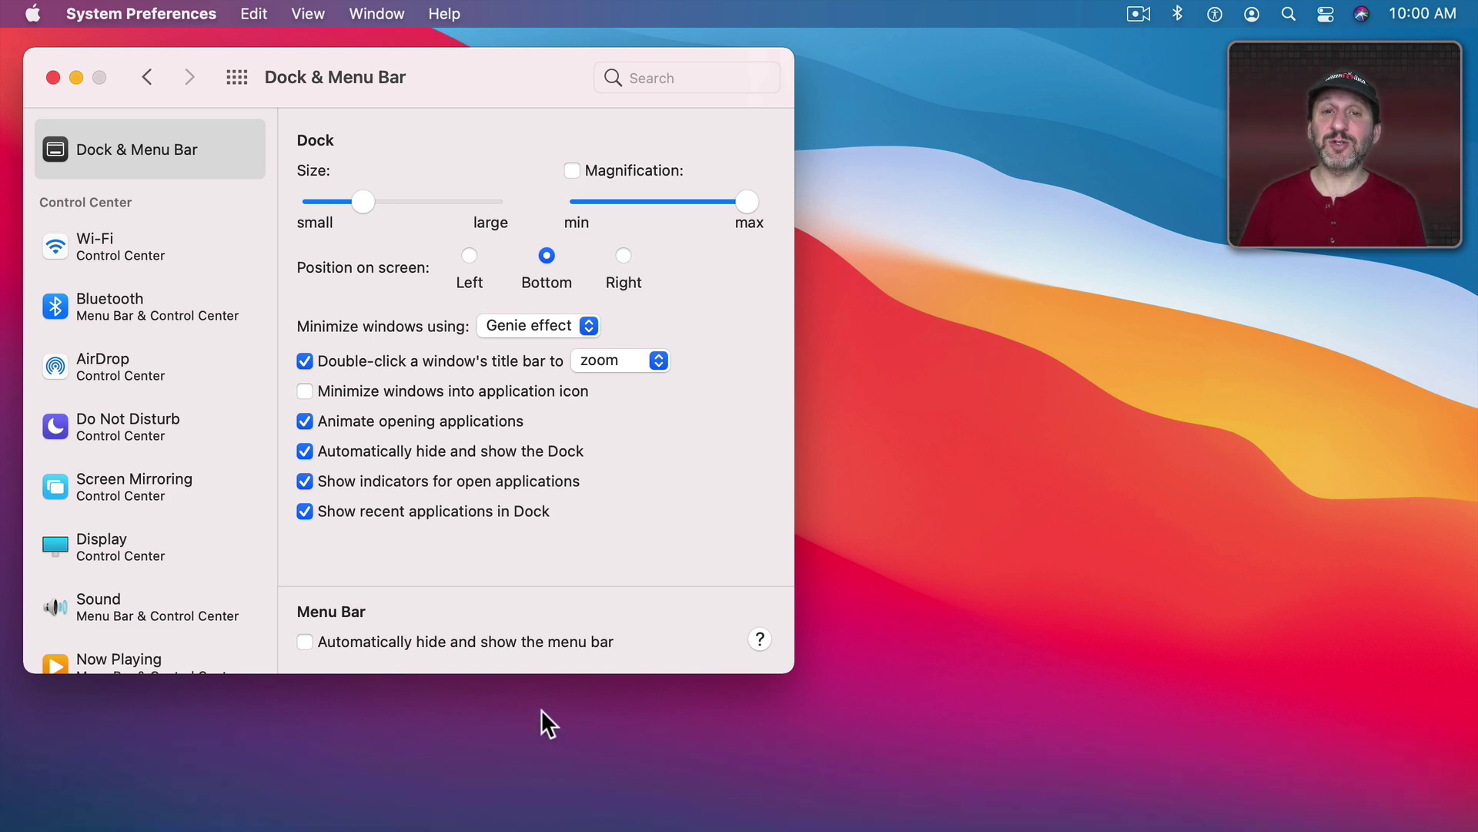
Turn auto-hide off, keep open-app indicators, disable recent applications, and quit TextEdit.
{"action": "left_click", "coordinate": [359, 453]}
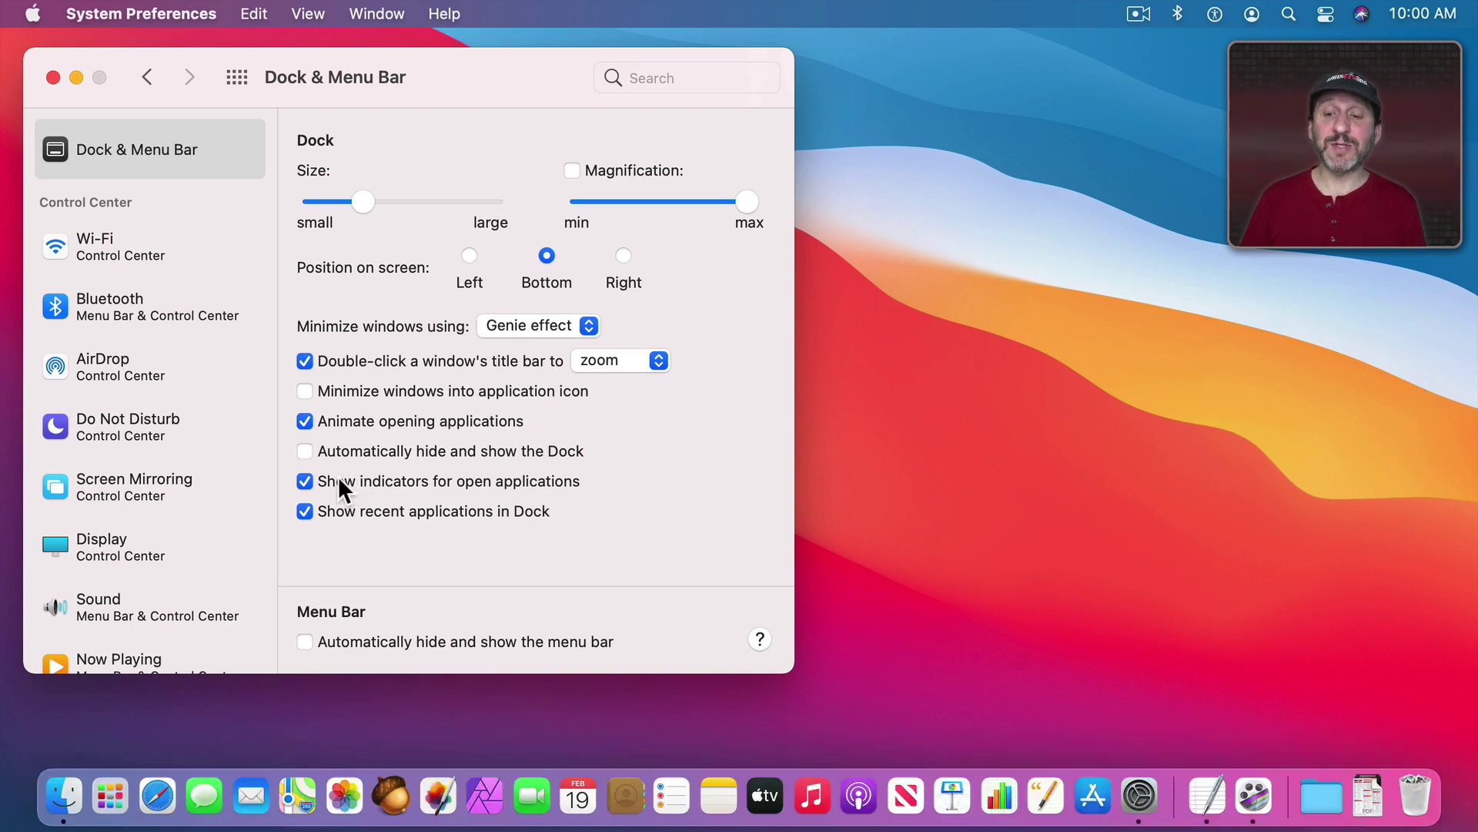
{"action": "left_click", "coordinate": [339, 481]}
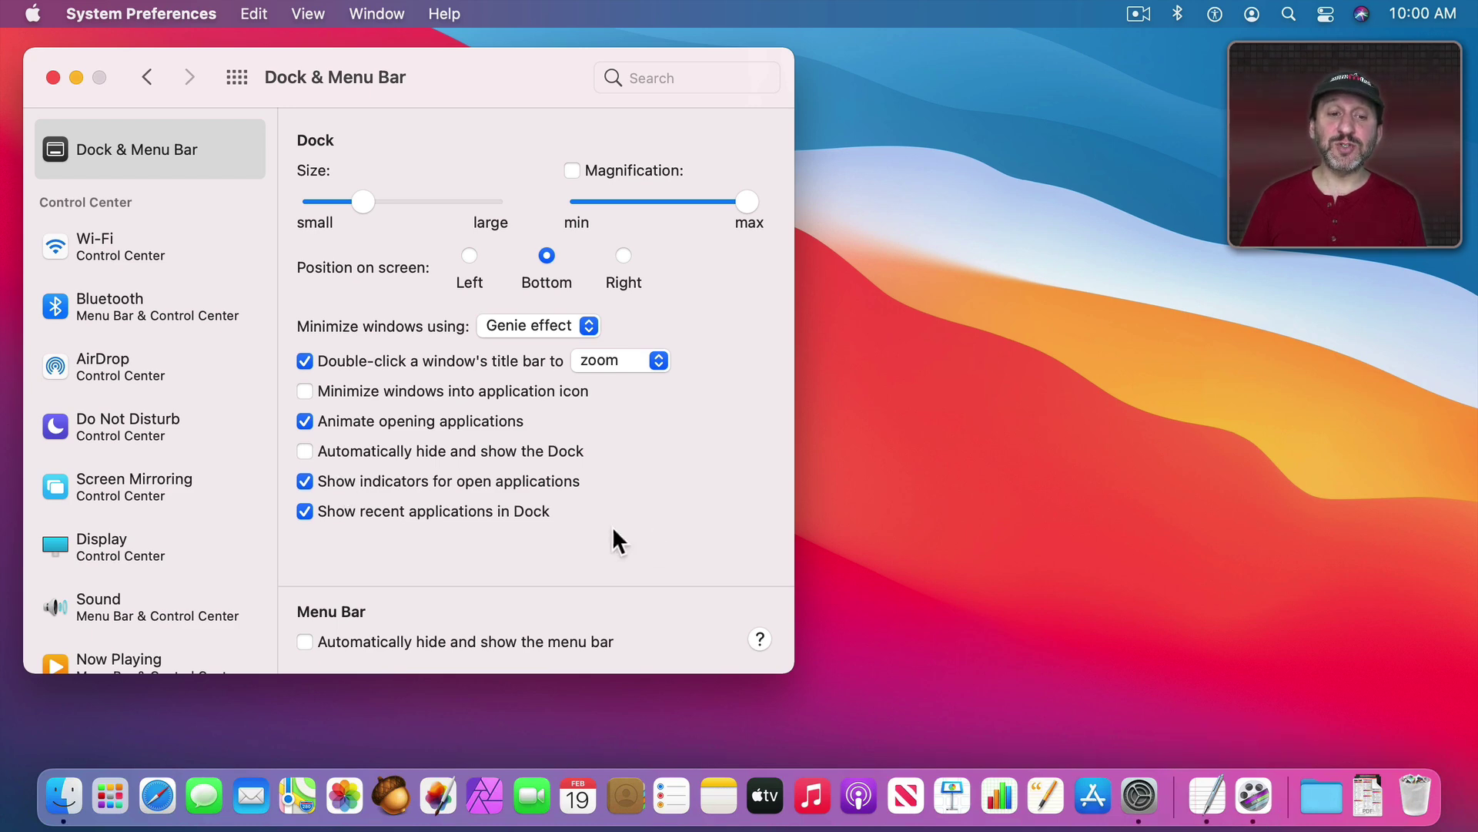
{"action": "left_click", "coordinate": [436, 512]}
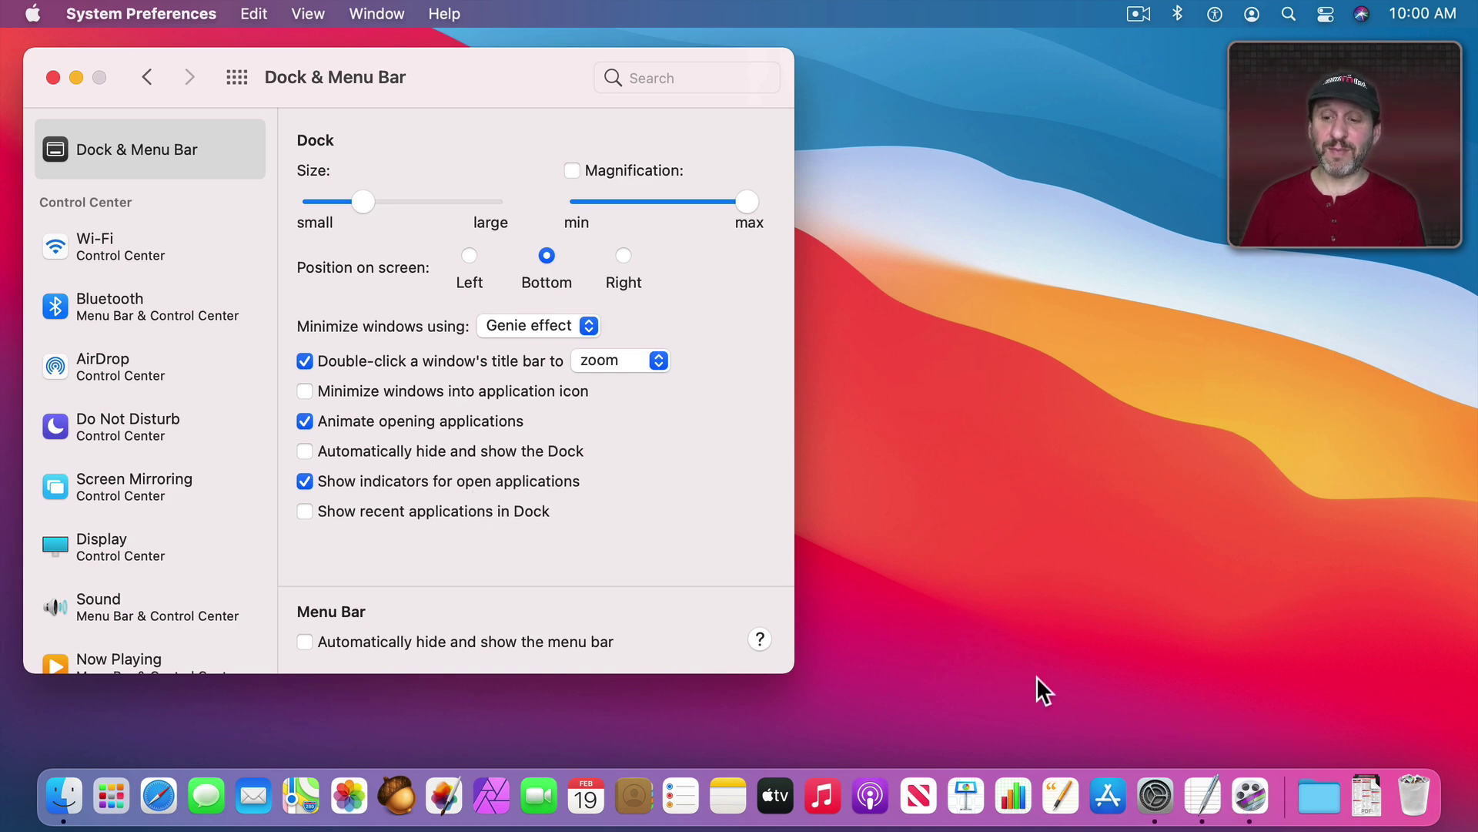
{"action": "key", "text": "super"}
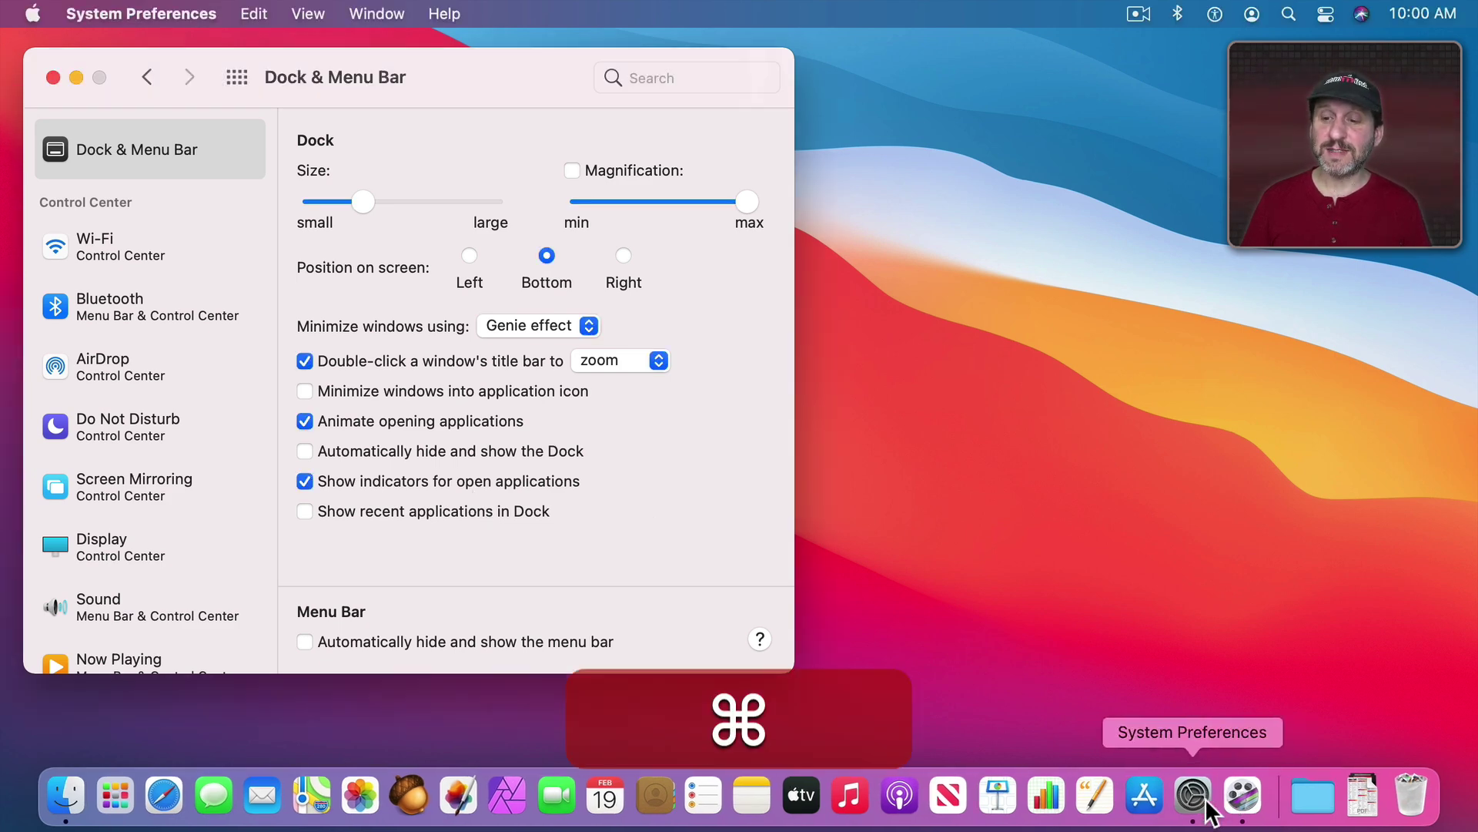